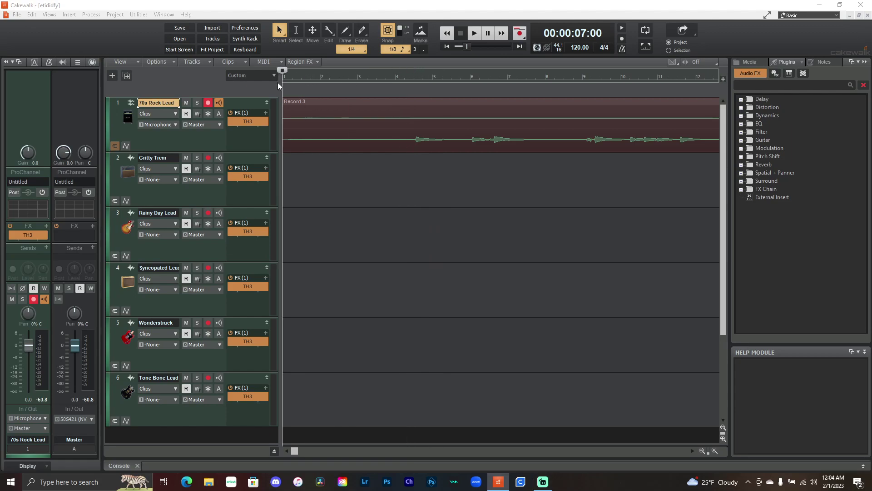
Step: Set the cursor at 5 seconds, select the Record 3 clip on 70s Rock Lead, then rewind
{"action": "left_click", "coordinate": [284, 79]}
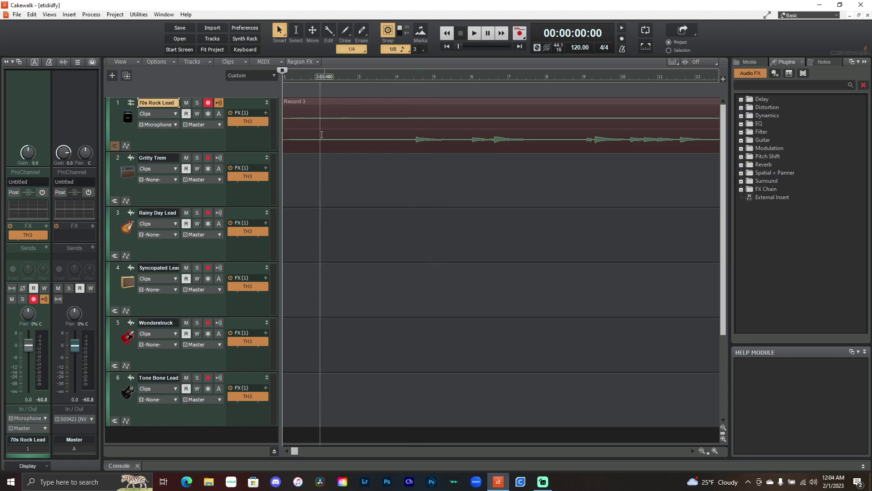
{"action": "left_click", "coordinate": [375, 131]}
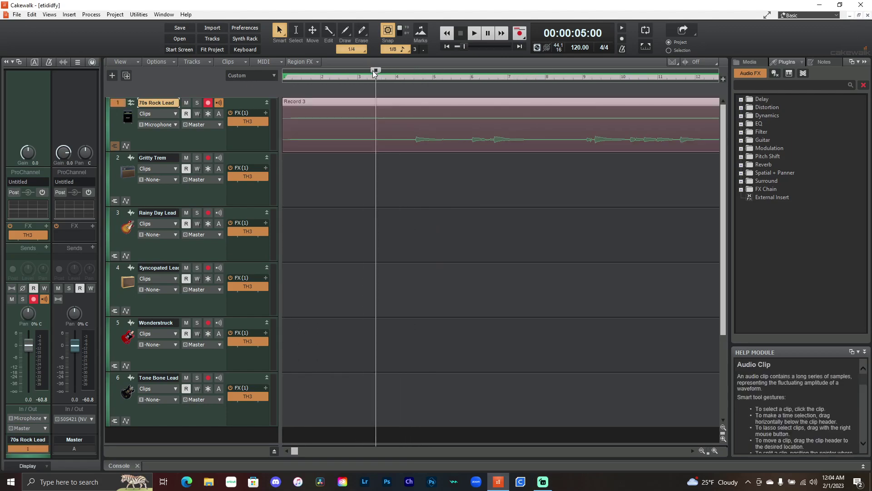
{"action": "key", "text": "w"}
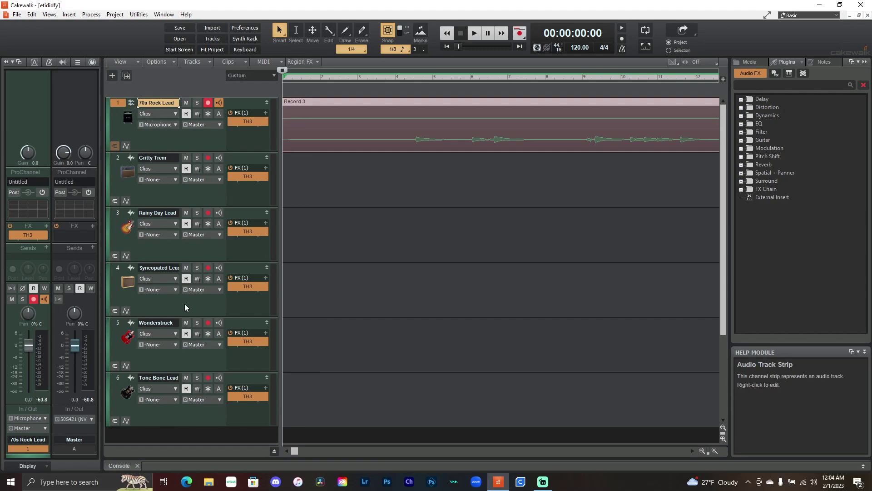
{"action": "scroll", "coordinate": [184, 361], "scroll_direction": "down", "scroll_amount": 1}
{"action": "scroll", "coordinate": [185, 361], "scroll_direction": "up", "scroll_amount": 1}
Step: Open TH3 from the 70s Rock Lead FX bin and enlarge its window to nearly full screen
{"action": "left_click", "coordinate": [247, 122]}
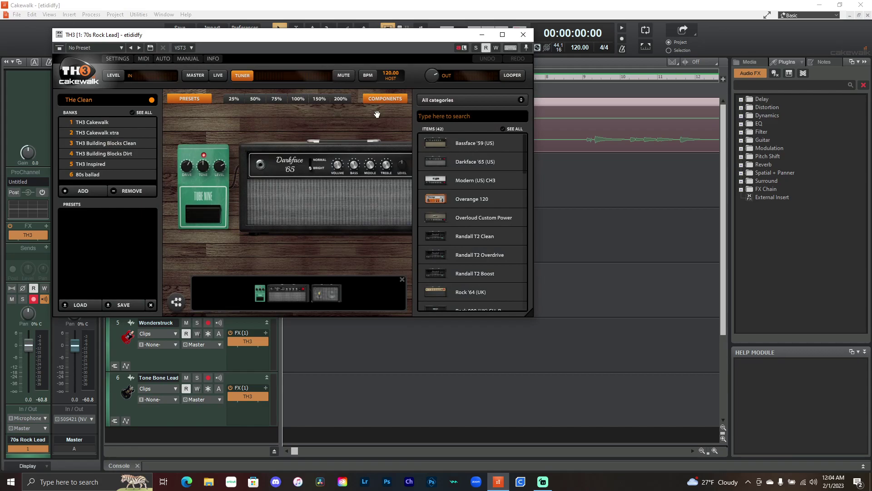
{"action": "left_click", "coordinate": [504, 35]}
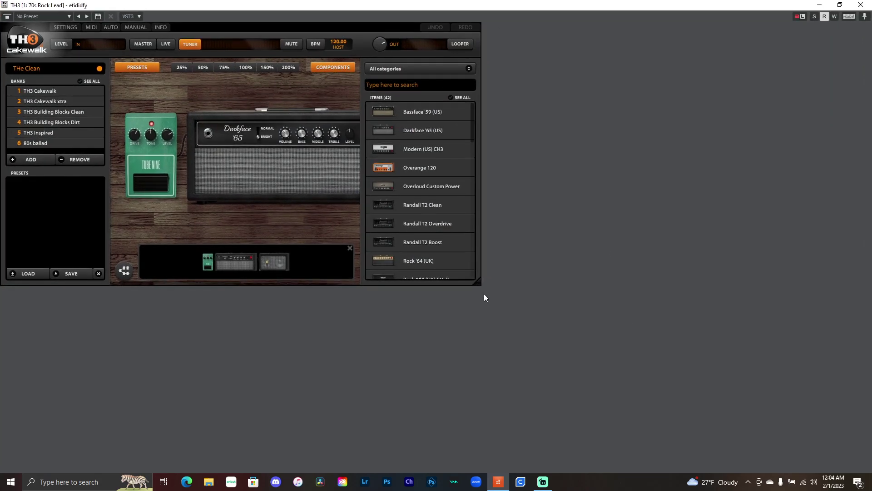
{"action": "left_click_drag", "start_coordinate": [477, 282], "coordinate": [863, 464]}
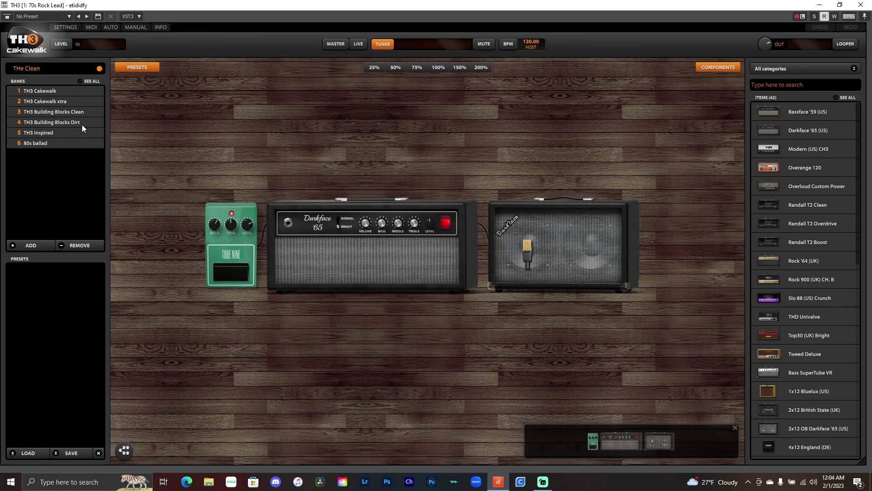
Step: In the TH3 Cakewalk bank, audition Root rock, Recto planet and Arpeggio, discarding rig changes
{"action": "left_click", "coordinate": [39, 91]}
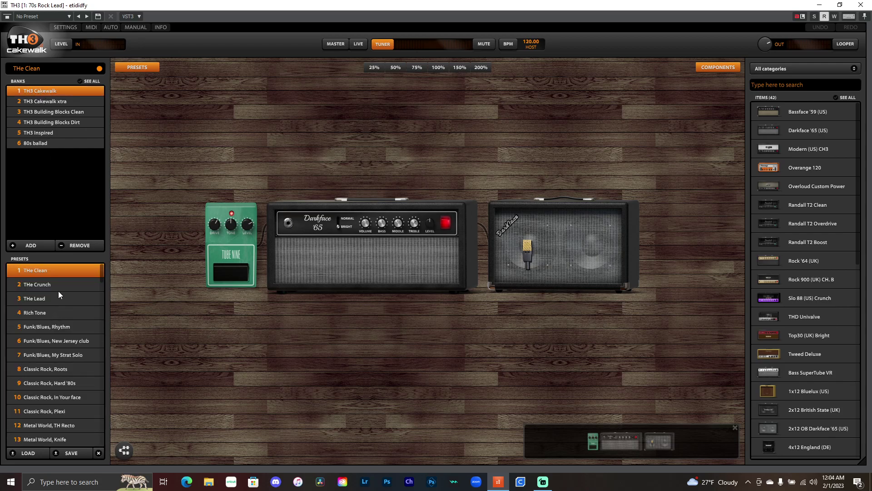
{"action": "scroll", "coordinate": [59, 294], "scroll_direction": "down", "scroll_amount": 7}
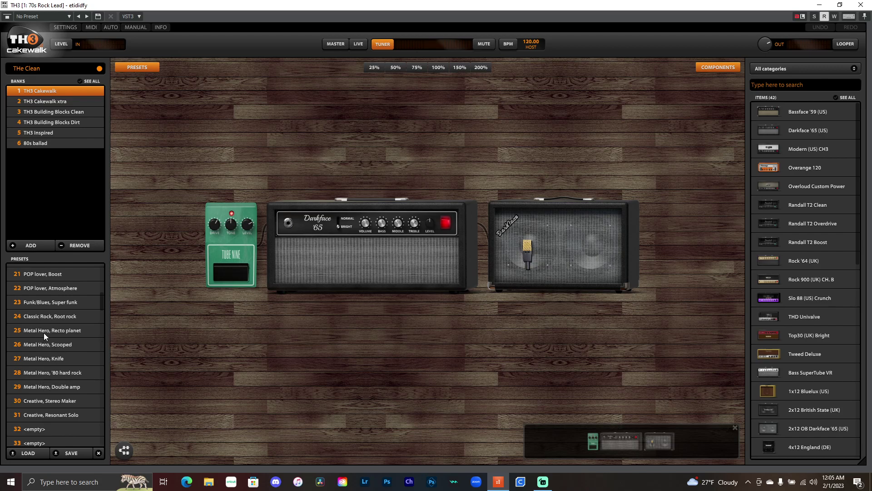
{"action": "double_click", "coordinate": [48, 318]}
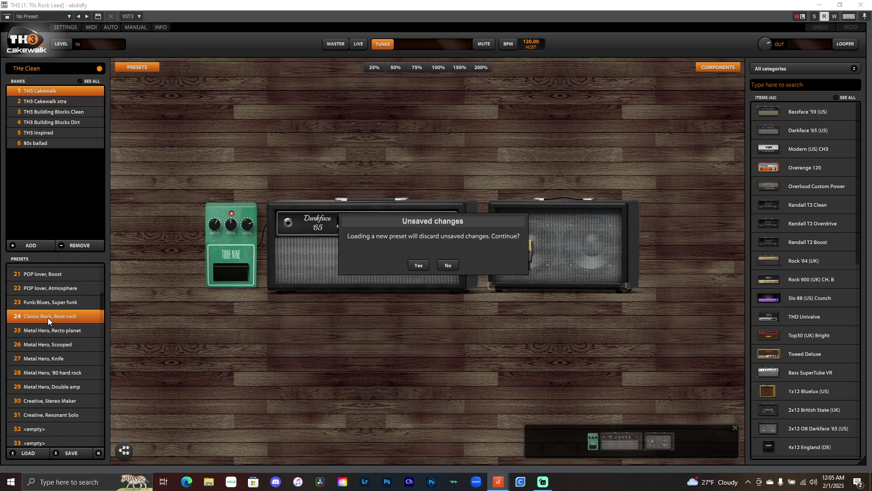
{"action": "left_click", "coordinate": [412, 267]}
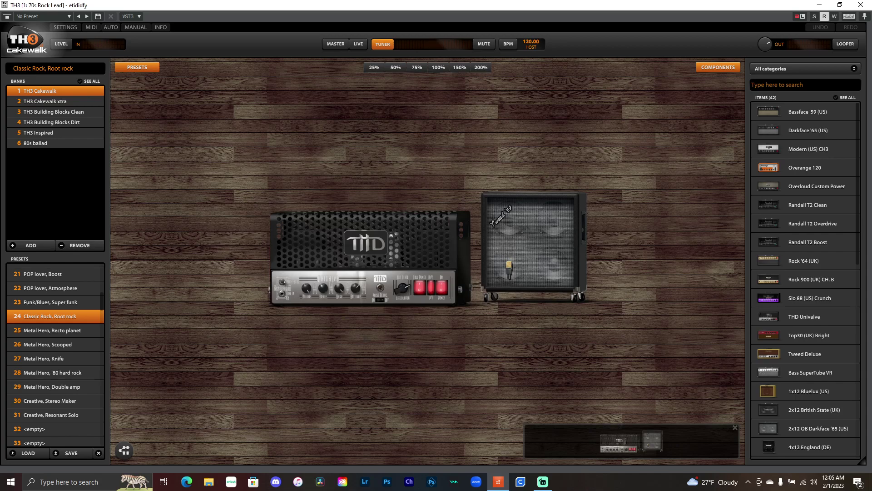
{"action": "double_click", "coordinate": [54, 330]}
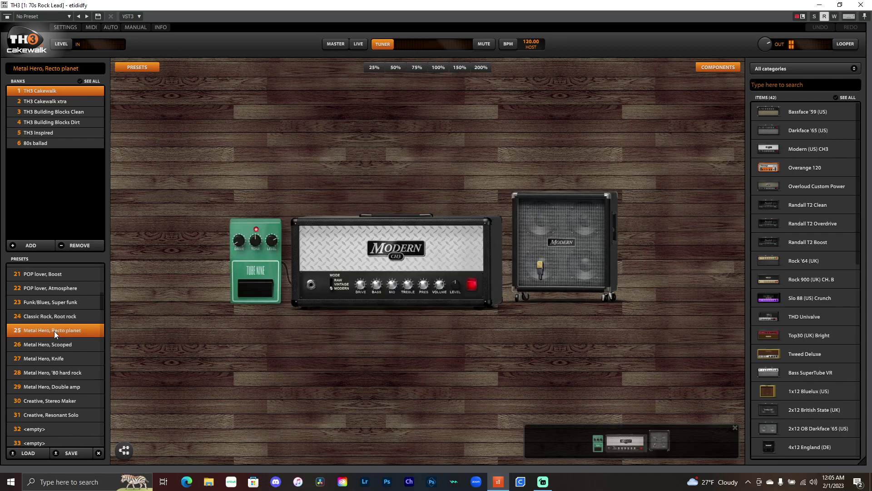
{"action": "scroll", "coordinate": [57, 325], "scroll_direction": "up", "scroll_amount": 2}
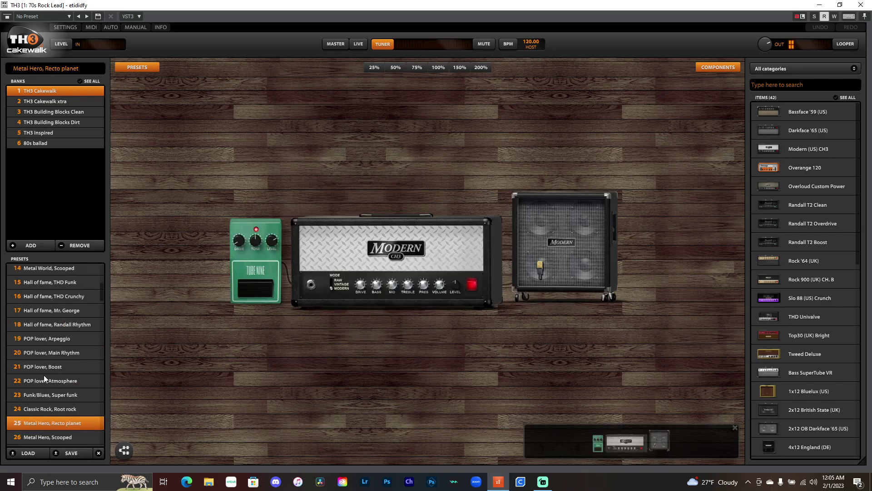
{"action": "double_click", "coordinate": [48, 337]}
Step: Audition Hard '80s, THe Clean and THe Crunch, finishing on the THe Lead preset
{"action": "scroll", "coordinate": [50, 327], "scroll_direction": "up", "scroll_amount": 2}
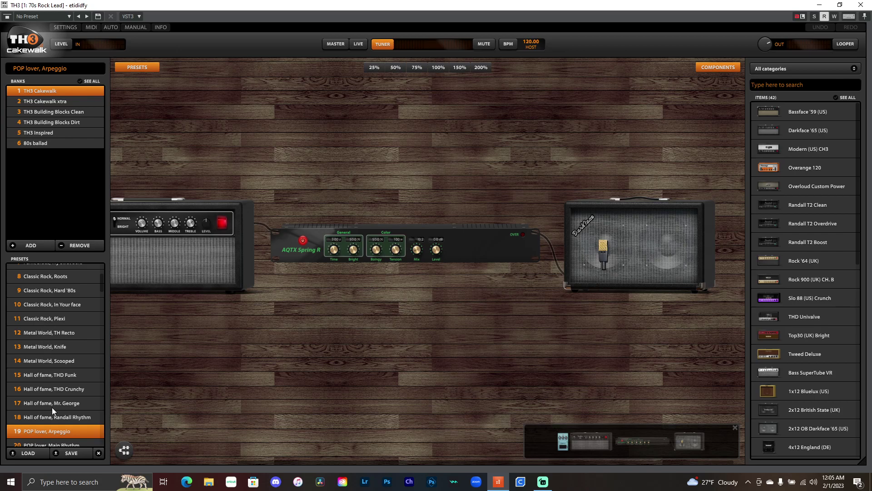
{"action": "scroll", "coordinate": [54, 364], "scroll_direction": "up", "scroll_amount": 2}
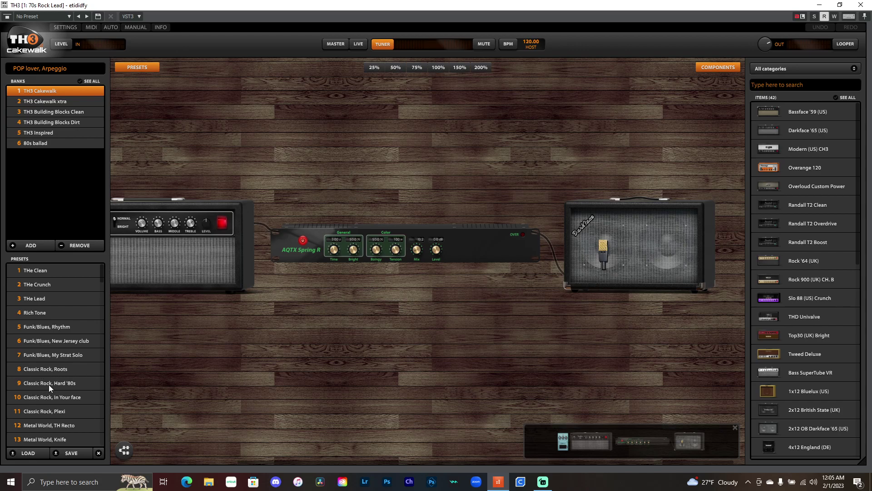
{"action": "left_click", "coordinate": [51, 383]}
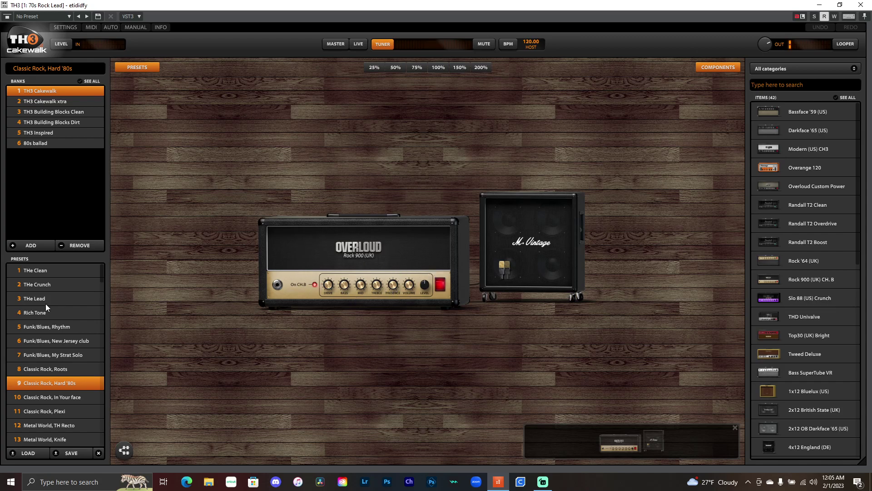
{"action": "left_click", "coordinate": [37, 270]}
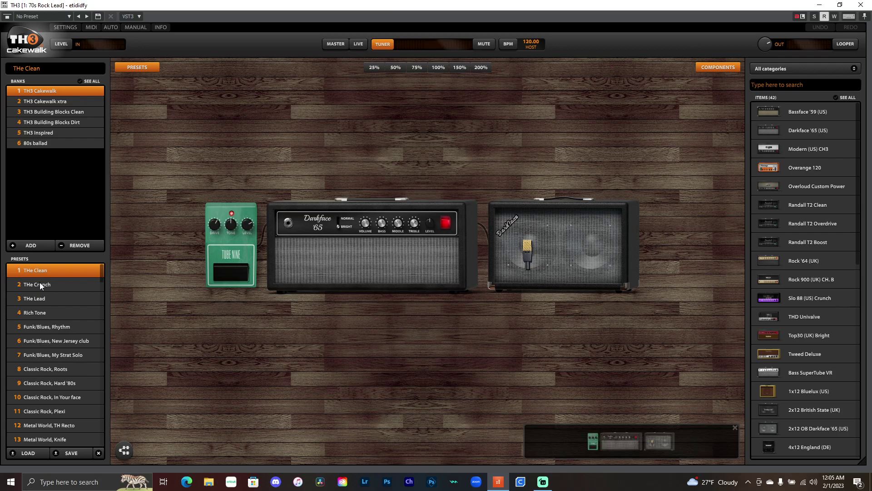
{"action": "left_click", "coordinate": [39, 285]}
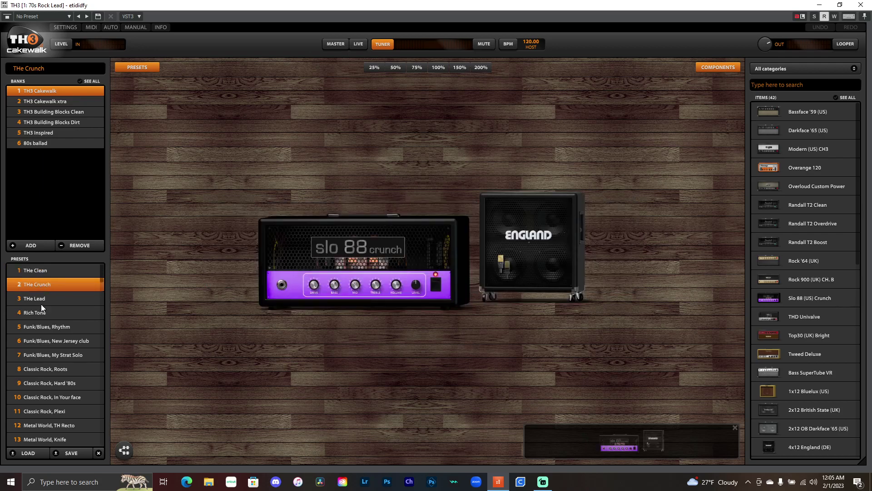
{"action": "left_click", "coordinate": [45, 301]}
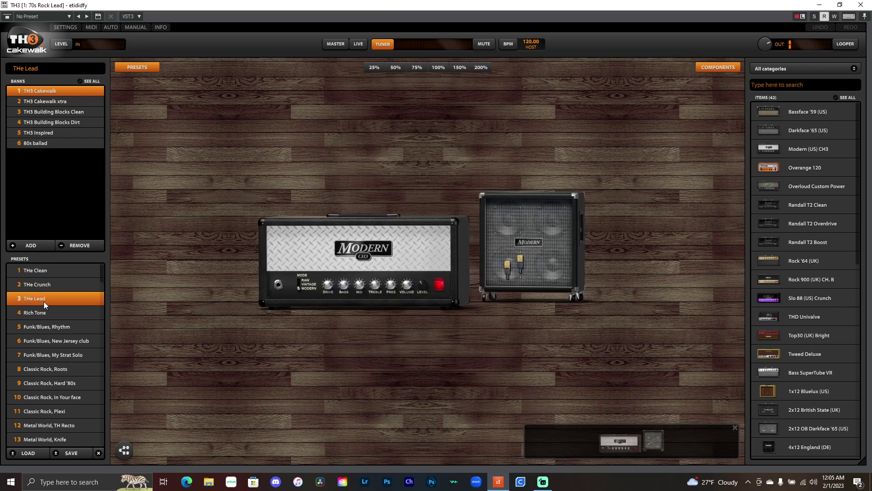
Step: In the TH3 Cakewalk xtra bank, try Guitar Hero, TremWorld and Big Stack 80, settling on Clean, Jazz
{"action": "left_click", "coordinate": [54, 101]}
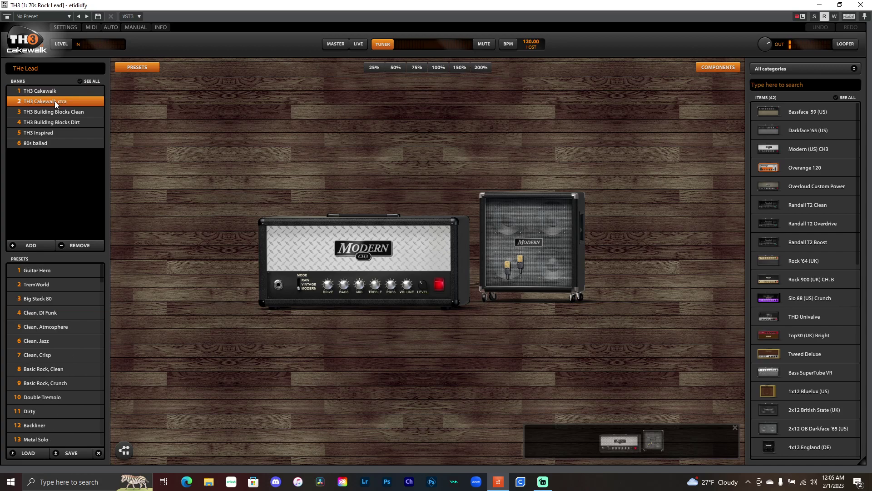
{"action": "left_click", "coordinate": [39, 274]}
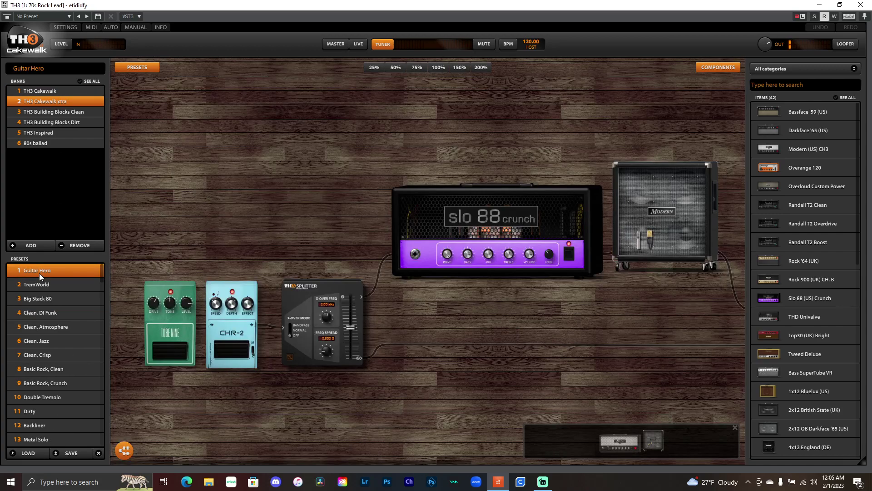
{"action": "left_click", "coordinate": [50, 284]}
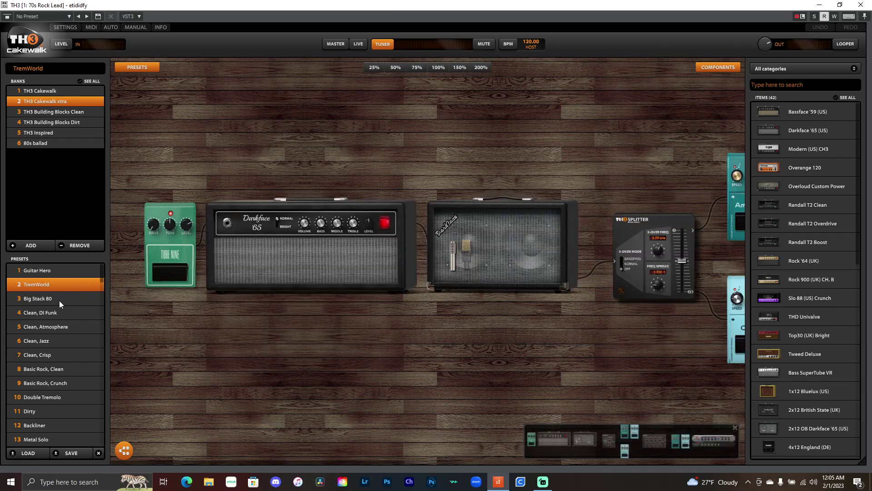
{"action": "left_click", "coordinate": [60, 301]}
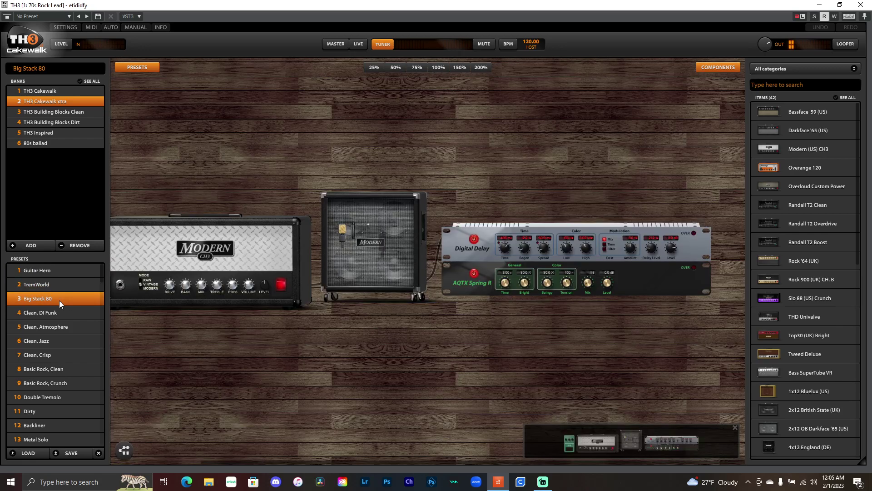
{"action": "left_click", "coordinate": [50, 341]}
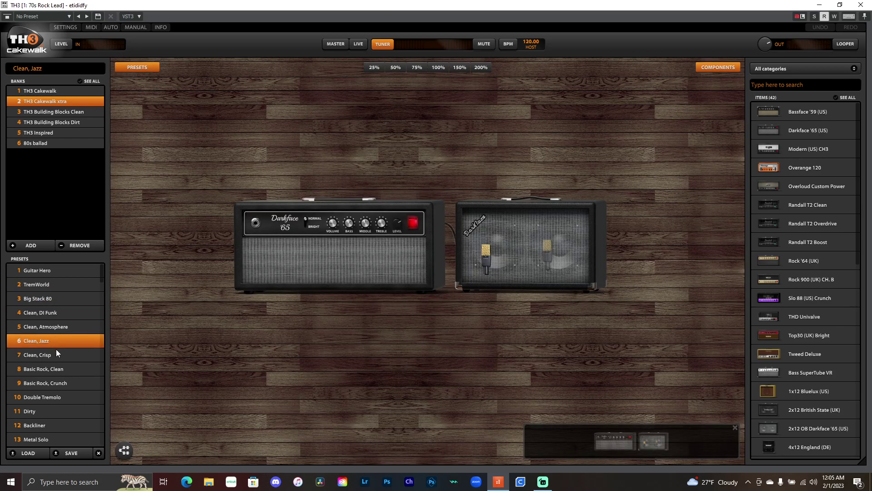
{"action": "scroll", "coordinate": [56, 349], "scroll_direction": "down", "scroll_amount": 3}
{"action": "scroll", "coordinate": [48, 321], "scroll_direction": "down", "scroll_amount": 2}
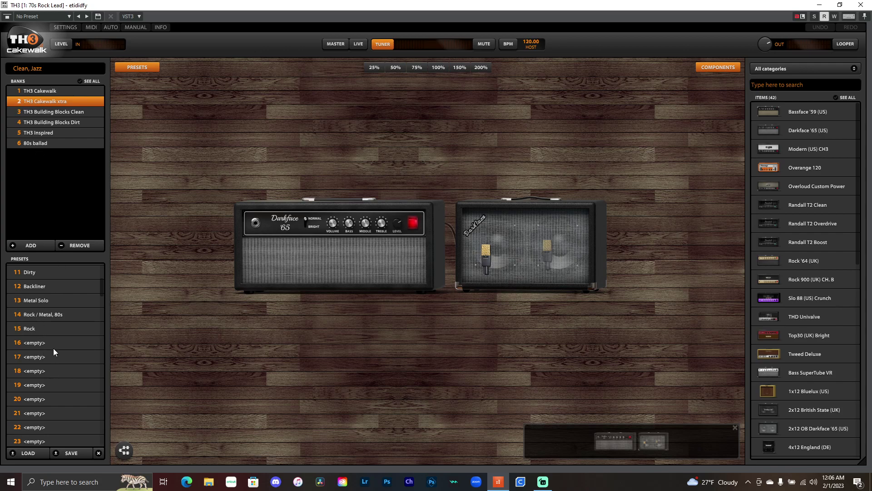
{"action": "scroll", "coordinate": [53, 348], "scroll_direction": "down", "scroll_amount": 20}
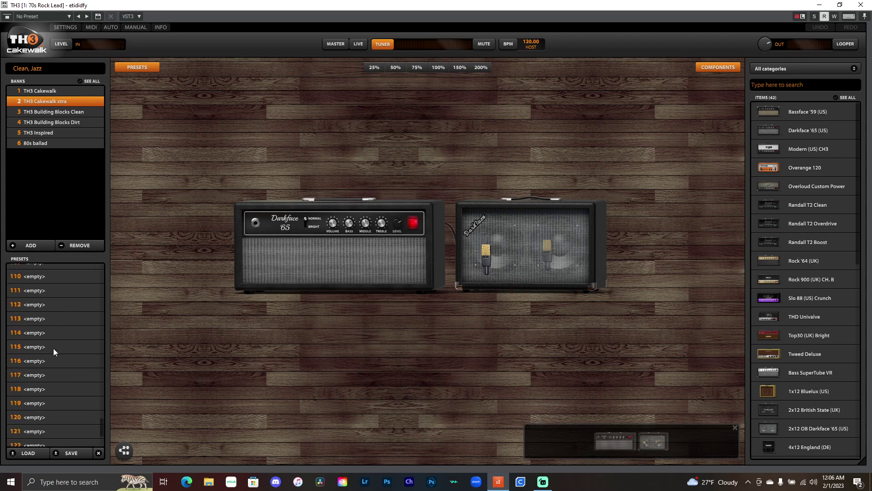
{"action": "scroll", "coordinate": [54, 411], "scroll_direction": "up", "scroll_amount": 13}
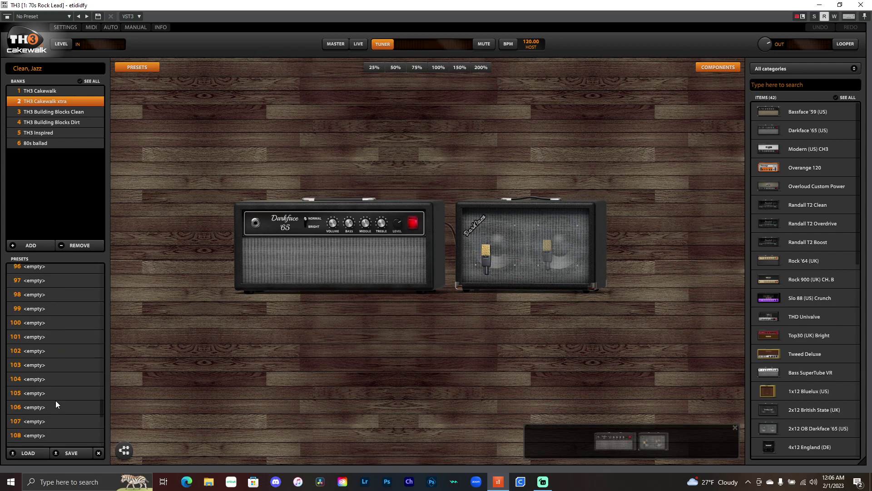
{"action": "scroll", "coordinate": [56, 400], "scroll_direction": "up", "scroll_amount": 20}
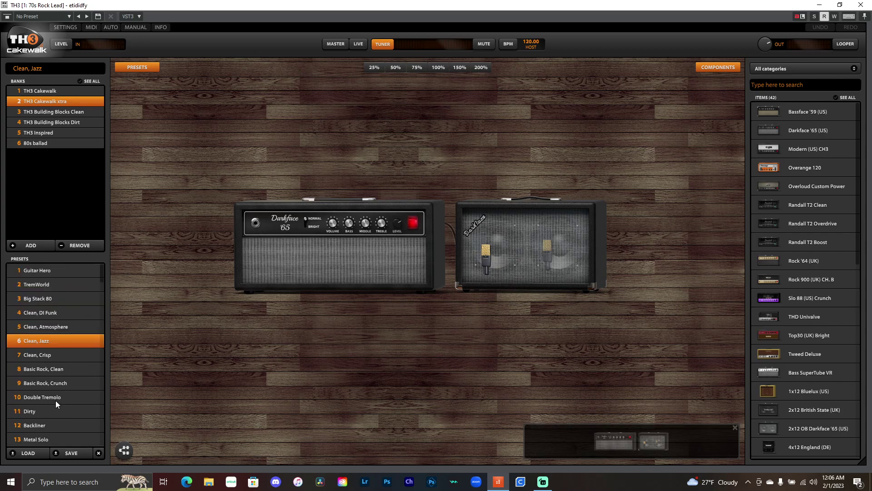
Step: Browse the Building Blocks banks, trying Rock-64 Crunch, Randall Hi Gain and Overloud Custom Hot Top
{"action": "left_click", "coordinate": [63, 113]}
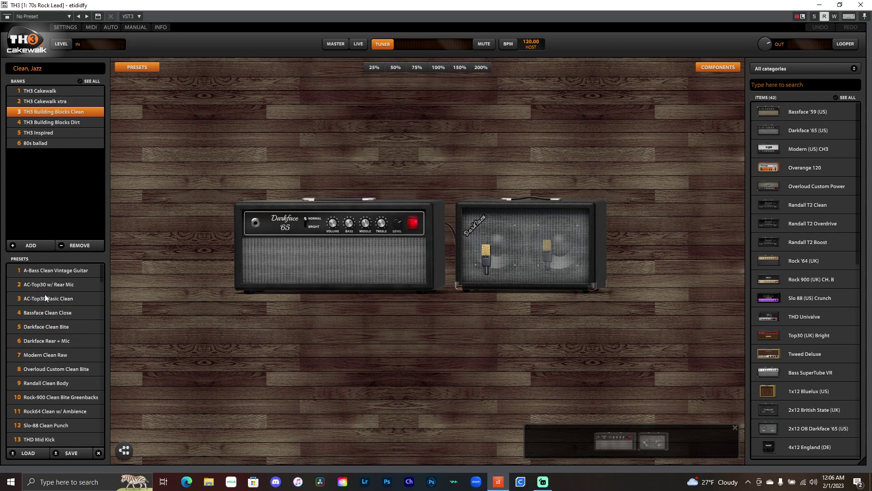
{"action": "scroll", "coordinate": [45, 309], "scroll_direction": "down", "scroll_amount": 3}
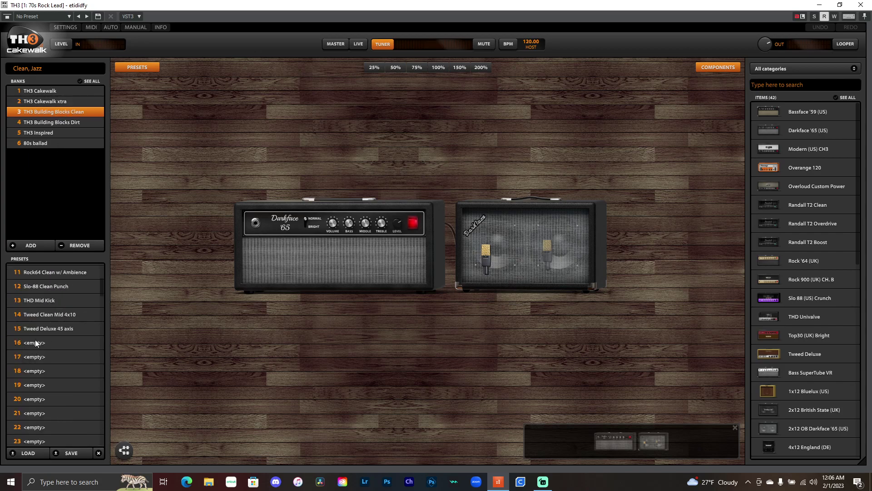
{"action": "scroll", "coordinate": [48, 358], "scroll_direction": "up", "scroll_amount": 3}
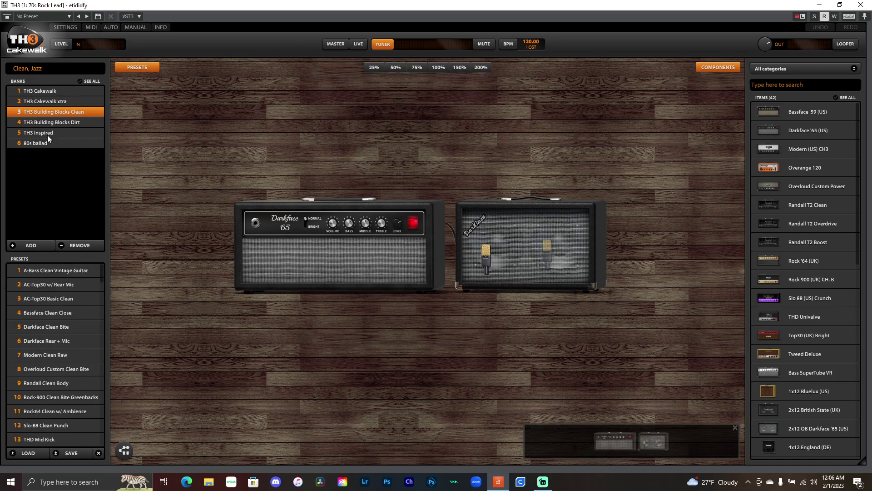
{"action": "left_click", "coordinate": [59, 122]}
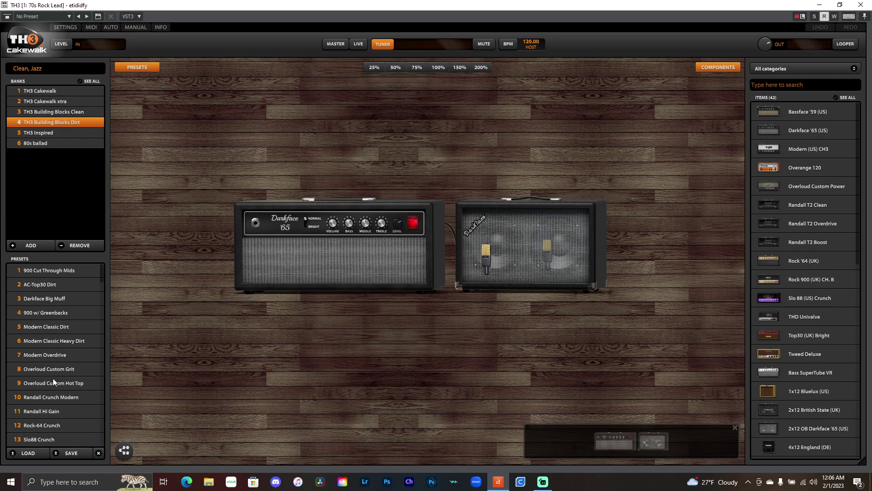
{"action": "scroll", "coordinate": [64, 363], "scroll_direction": "down", "scroll_amount": 2}
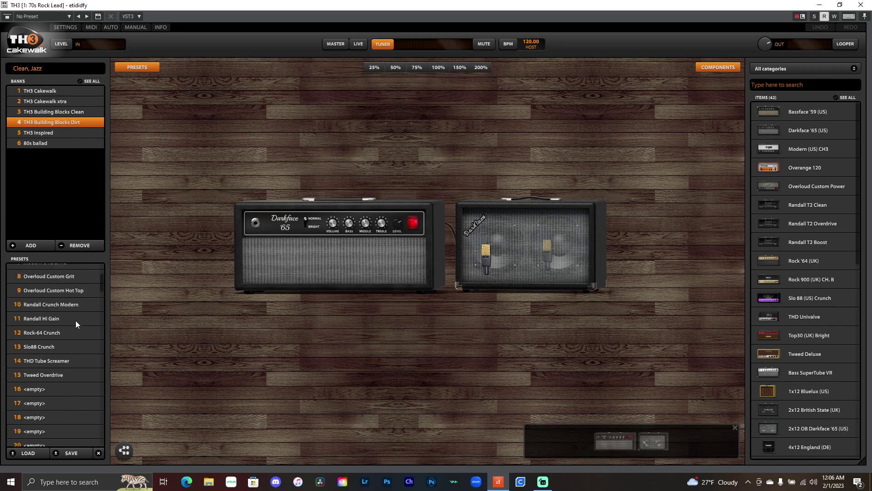
{"action": "left_click", "coordinate": [58, 333]}
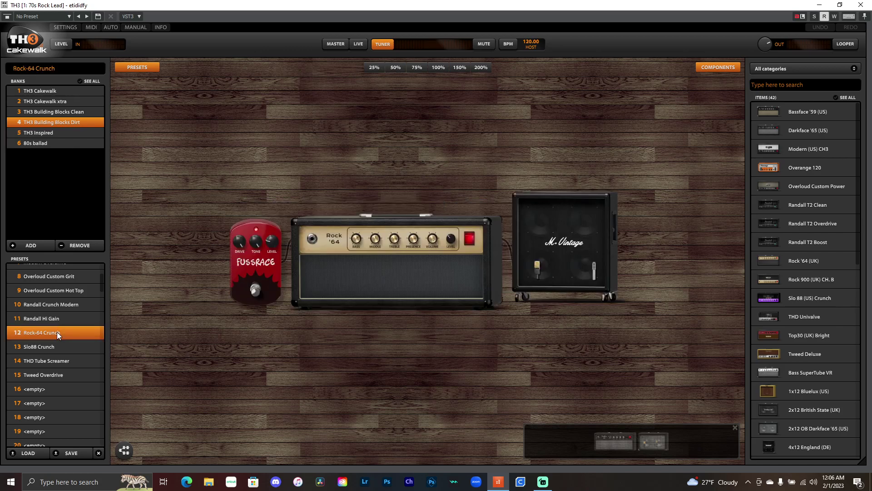
{"action": "left_click", "coordinate": [57, 319]}
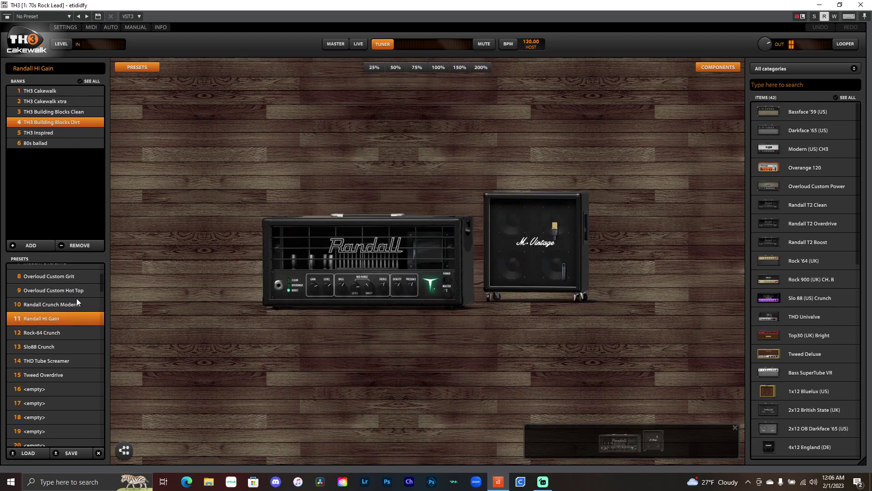
{"action": "left_click", "coordinate": [60, 291]}
Step: Load 70s Rock Lead from the Inspired bank, then My Bass Tone, and show the 80s ballad bank
{"action": "left_click", "coordinate": [55, 132]}
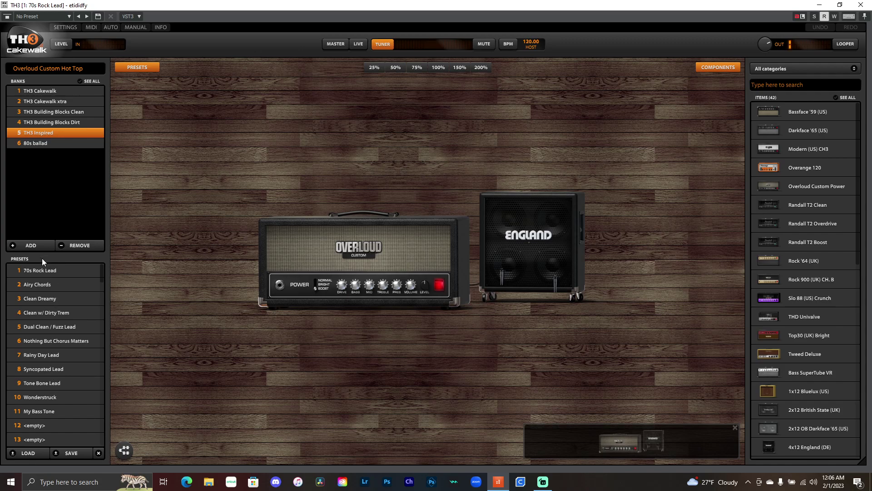
{"action": "left_click", "coordinate": [39, 272]}
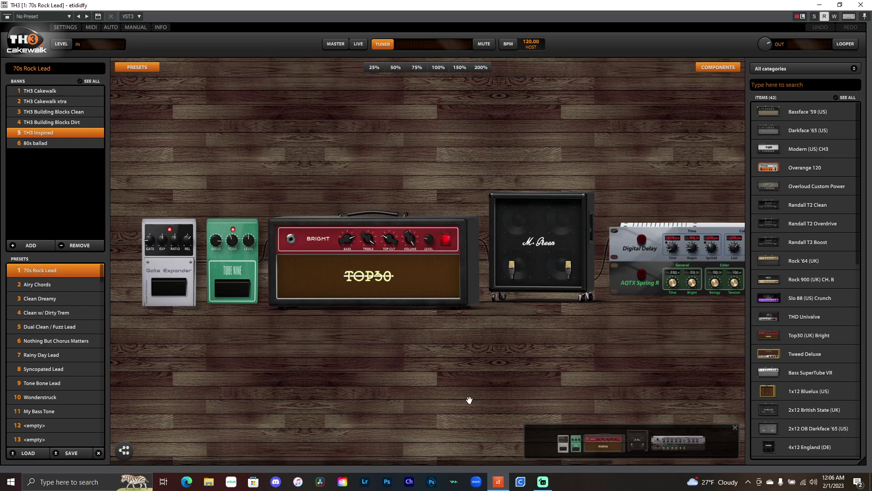
{"action": "mouse_move", "coordinate": [172, 282]}
{"action": "mouse_move", "coordinate": [652, 254]}
{"action": "double_click", "coordinate": [779, 10]}
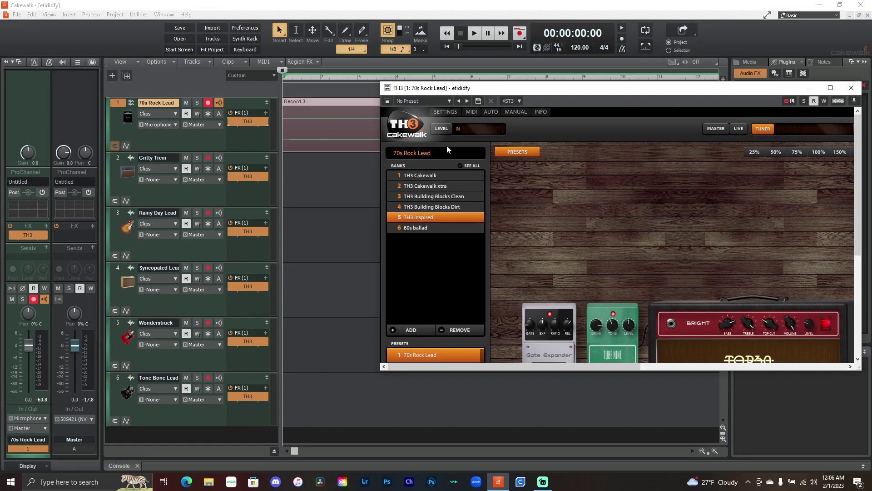
{"action": "left_click", "coordinate": [832, 90]}
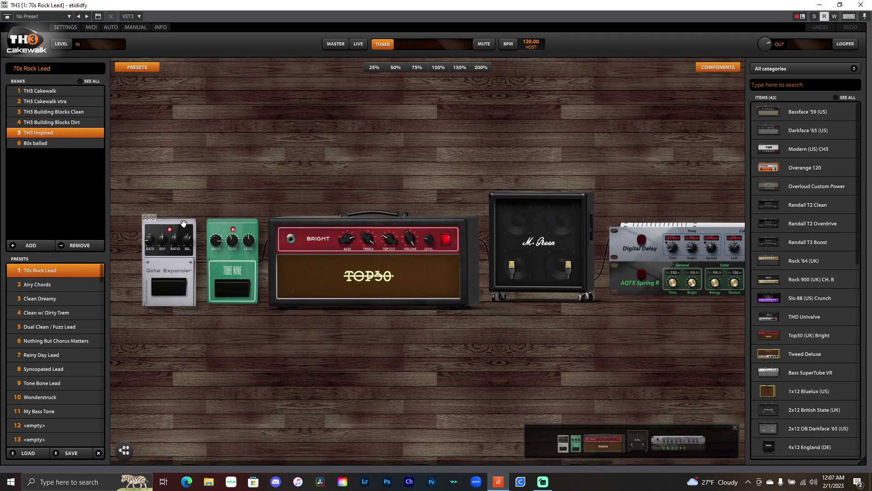
{"action": "left_click", "coordinate": [35, 411]}
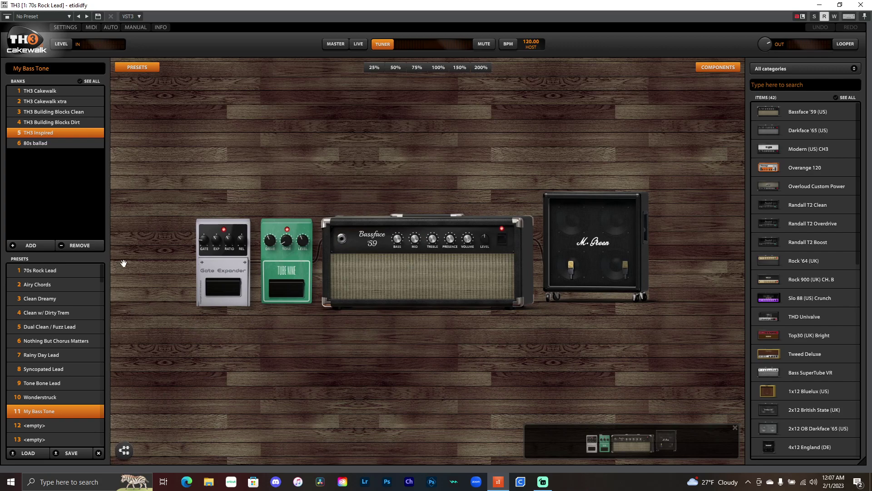
{"action": "left_click", "coordinate": [39, 143]}
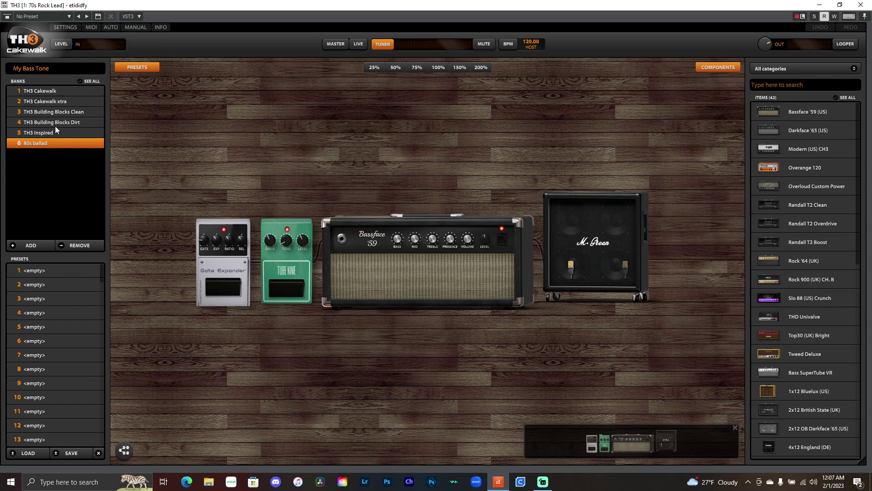
{"action": "left_click", "coordinate": [39, 93]}
{"action": "scroll", "coordinate": [51, 339], "scroll_direction": "down", "scroll_amount": 8}
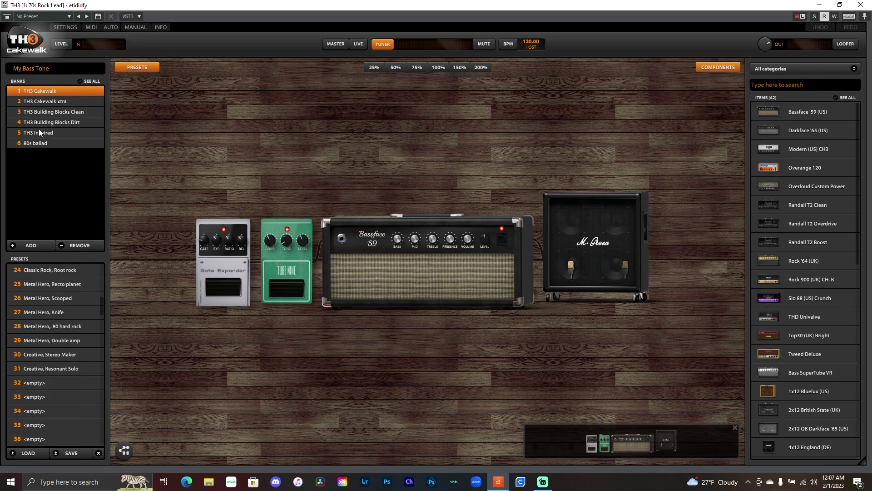
{"action": "left_click", "coordinate": [43, 103]}
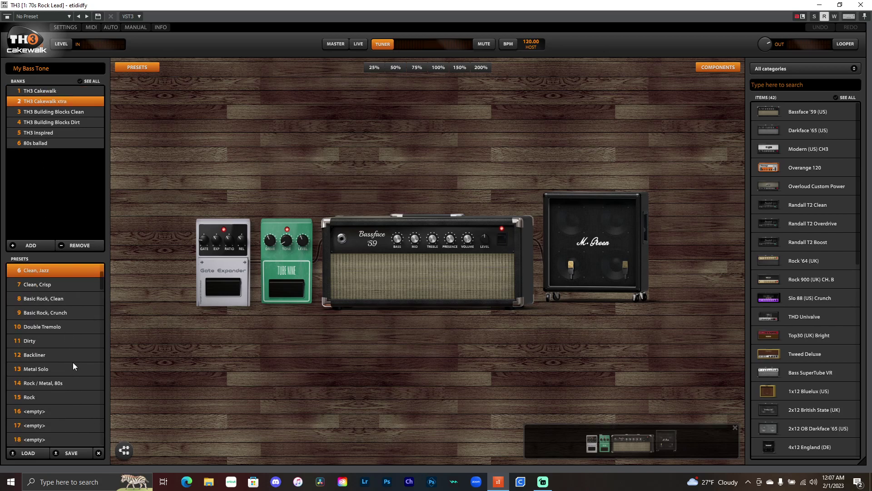
{"action": "scroll", "coordinate": [73, 361], "scroll_direction": "down", "scroll_amount": 3}
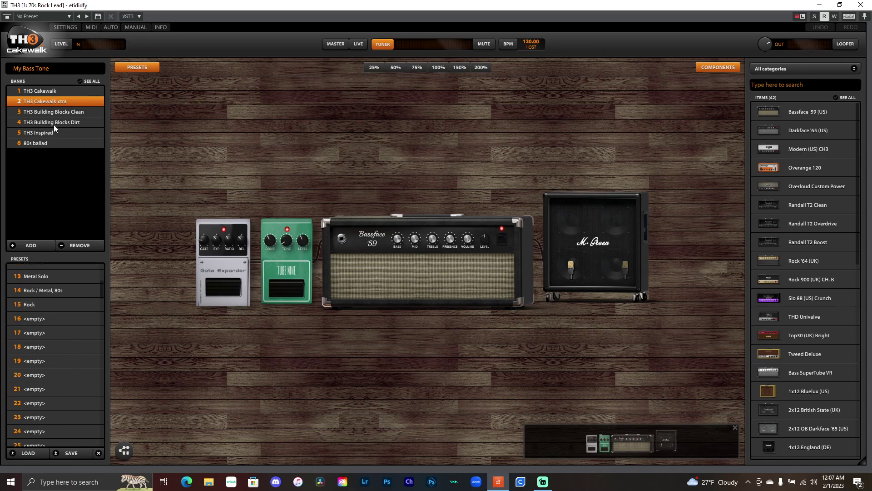
{"action": "left_click", "coordinate": [53, 112]}
{"action": "scroll", "coordinate": [37, 348], "scroll_direction": "down", "scroll_amount": 5}
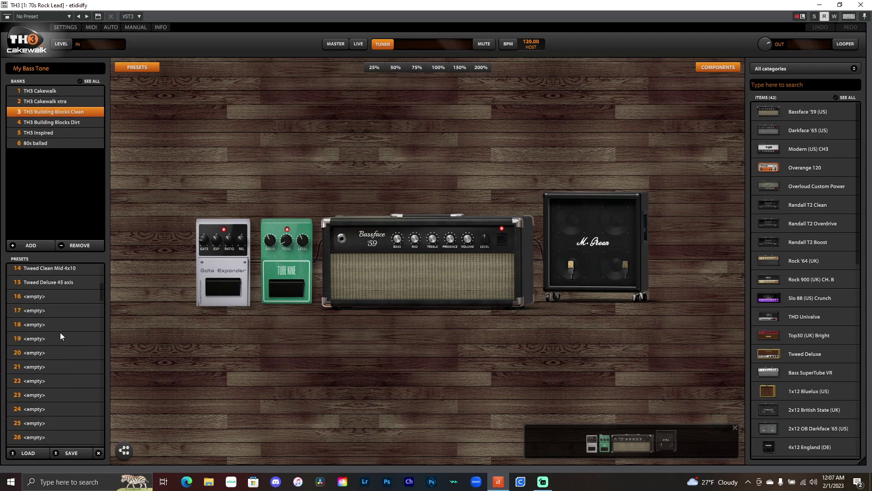
{"action": "left_click", "coordinate": [56, 122]}
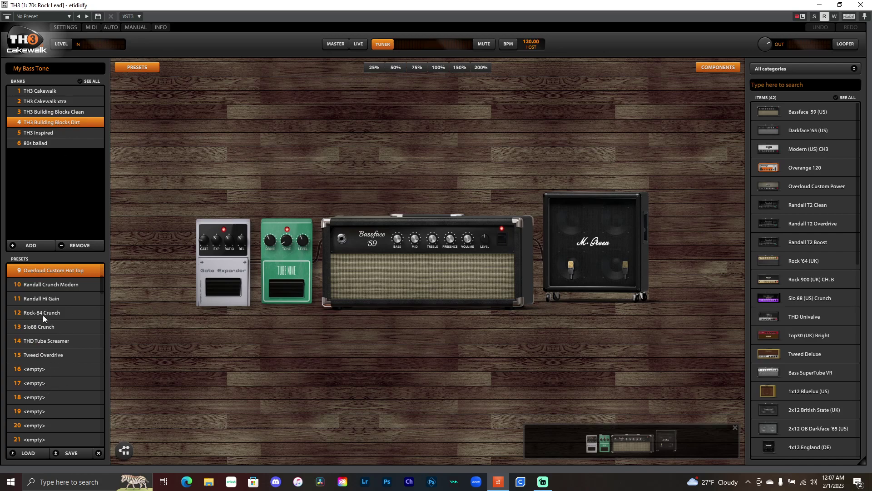
{"action": "left_click", "coordinate": [53, 133]}
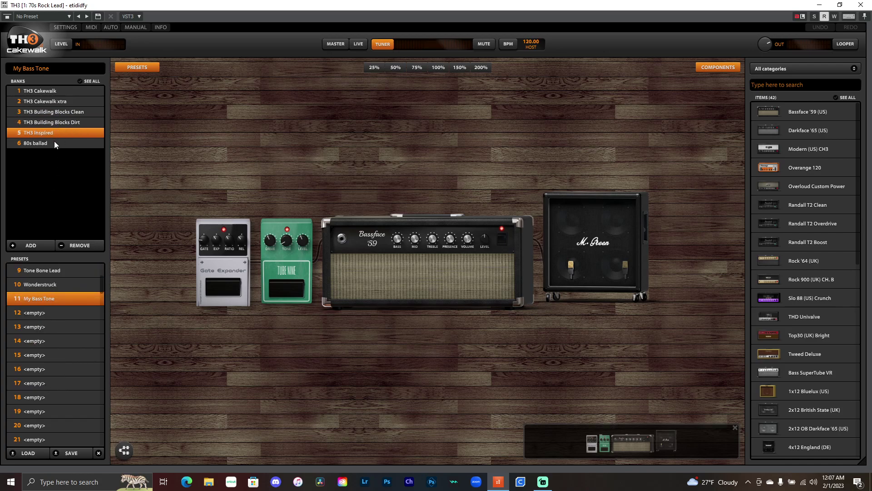
{"action": "left_click", "coordinate": [55, 144]}
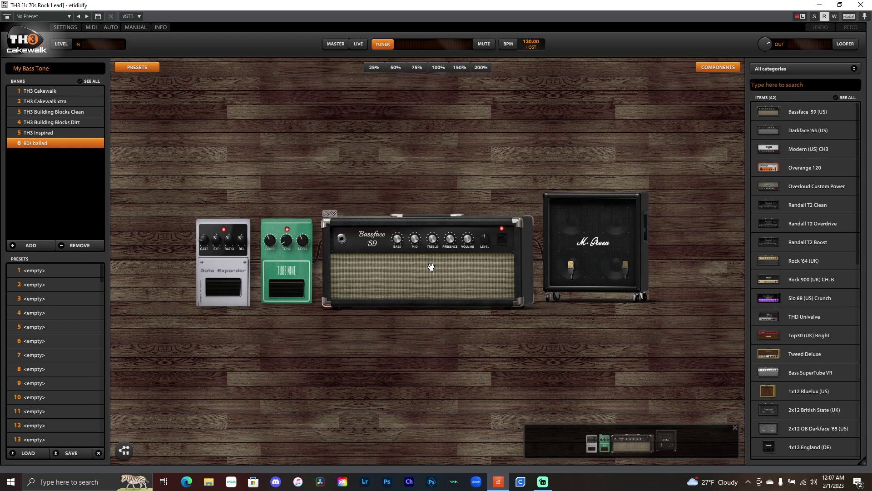
Step: Trash the Bassface amp, M. Green cabinet, Tube Nine and Gate Expander, then add a Modern (US) CH3 amp
{"action": "left_click_drag", "start_coordinate": [416, 264], "coordinate": [734, 412]}
{"action": "left_click_drag", "start_coordinate": [517, 300], "coordinate": [734, 414]}
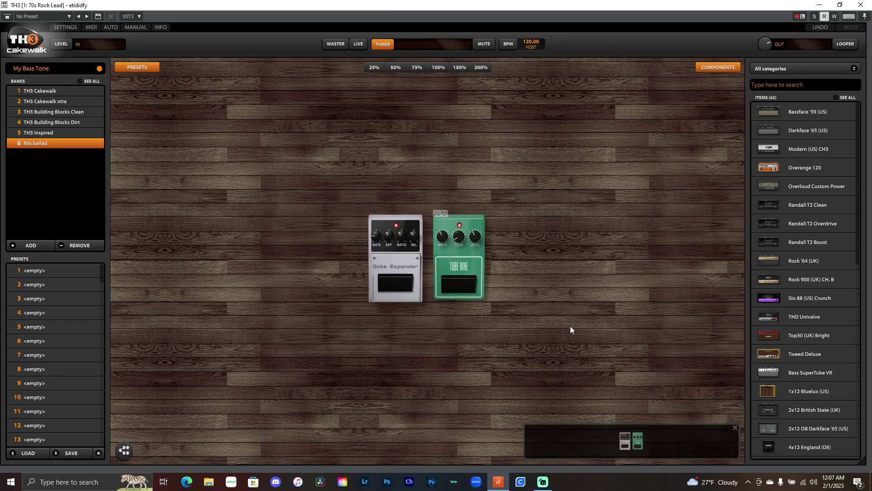
{"action": "left_click_drag", "start_coordinate": [458, 263], "coordinate": [732, 412]}
{"action": "left_click_drag", "start_coordinate": [425, 268], "coordinate": [732, 410]}
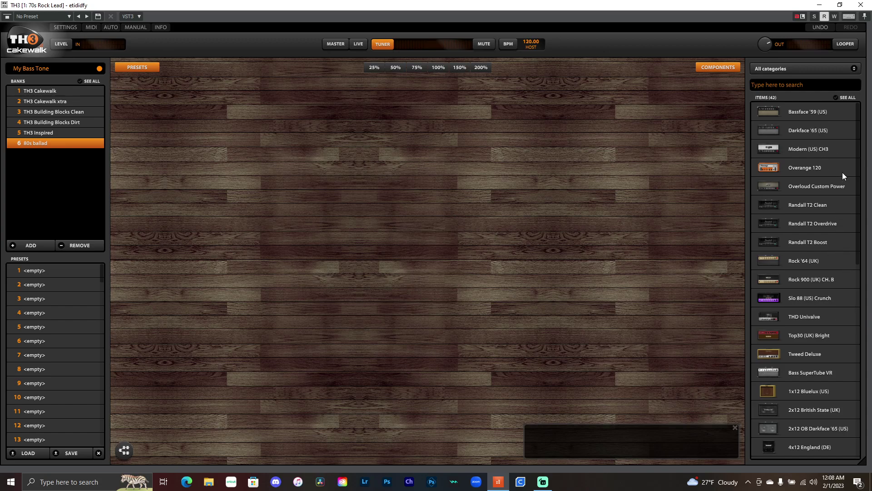
{"action": "left_click_drag", "start_coordinate": [798, 152], "coordinate": [420, 233]}
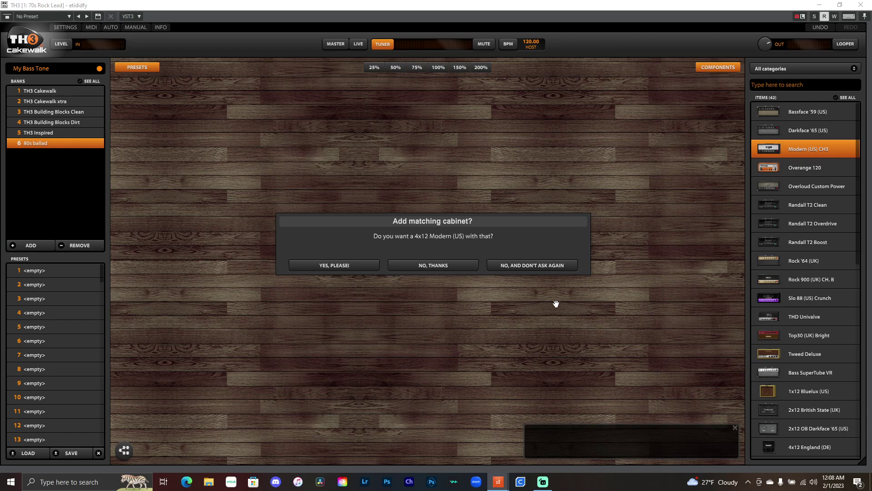
Step: Accept the matching 4x12 Modern (US) cabinet for the Modern (US) CH3 amp
{"action": "left_click", "coordinate": [349, 265]}
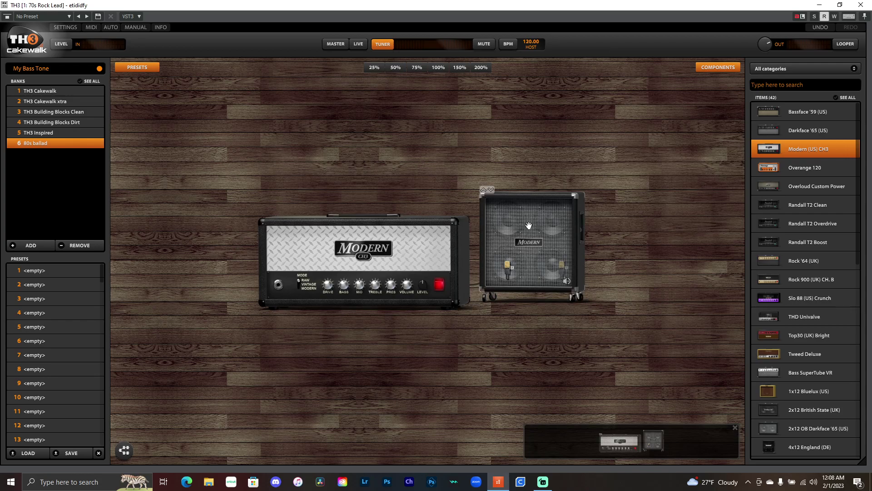
Step: Try and trash the 4x12 Modern, 4x12 Green (UK), 4x12 Vintage (UK) and Cabinet IR cabinets
{"action": "left_click_drag", "start_coordinate": [537, 241], "coordinate": [732, 411]}
{"action": "scroll", "coordinate": [836, 344], "scroll_direction": "down", "scroll_amount": 5}
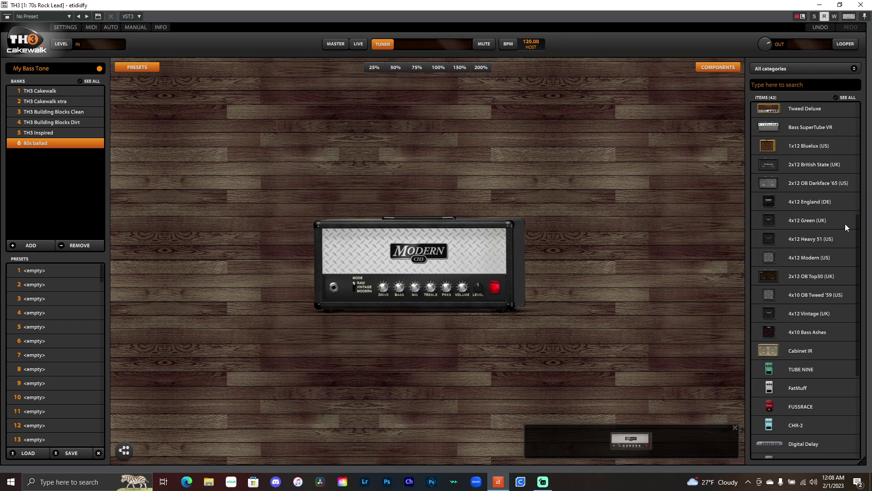
{"action": "left_click_drag", "start_coordinate": [809, 220], "coordinate": [595, 286]}
{"action": "left_click_drag", "start_coordinate": [532, 245], "coordinate": [735, 412]}
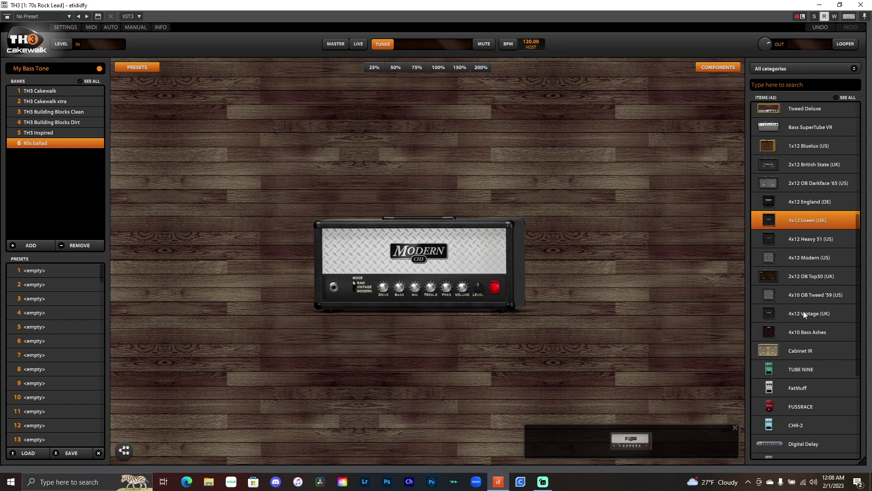
{"action": "left_click_drag", "start_coordinate": [790, 313], "coordinate": [562, 273]}
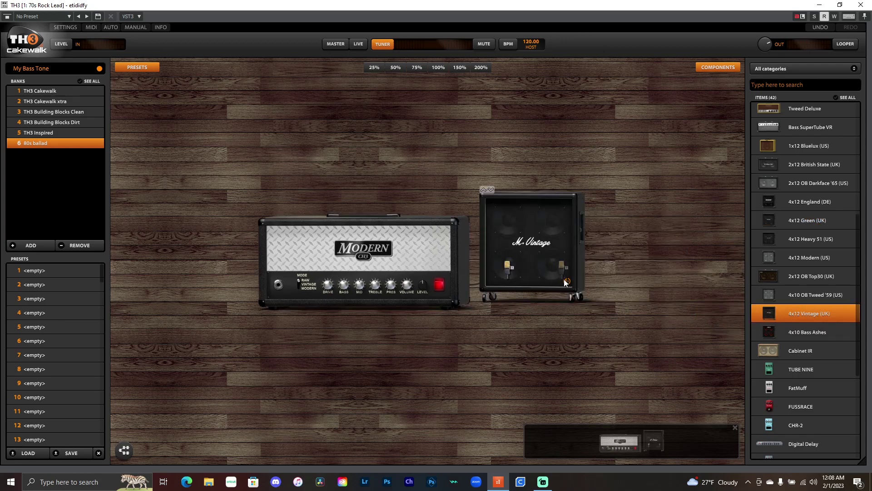
{"action": "left_click_drag", "start_coordinate": [561, 272], "coordinate": [723, 402]}
{"action": "left_click", "coordinate": [817, 351]}
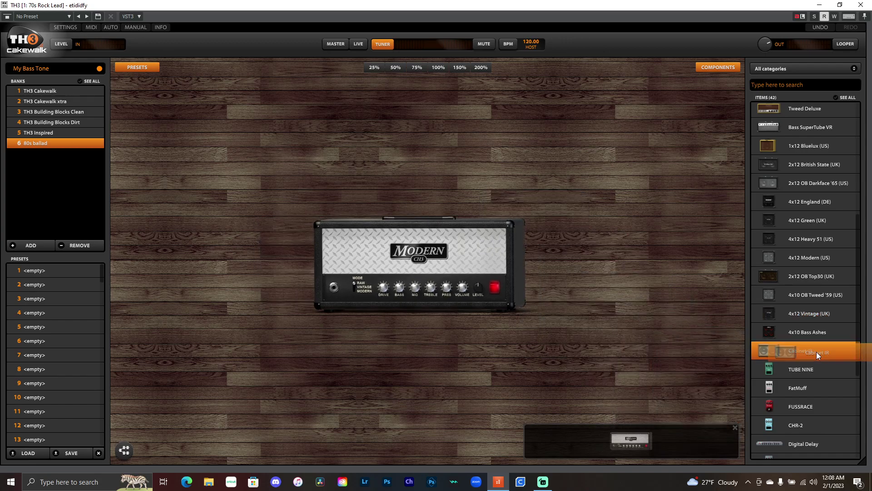
{"action": "left_click", "coordinate": [601, 297]}
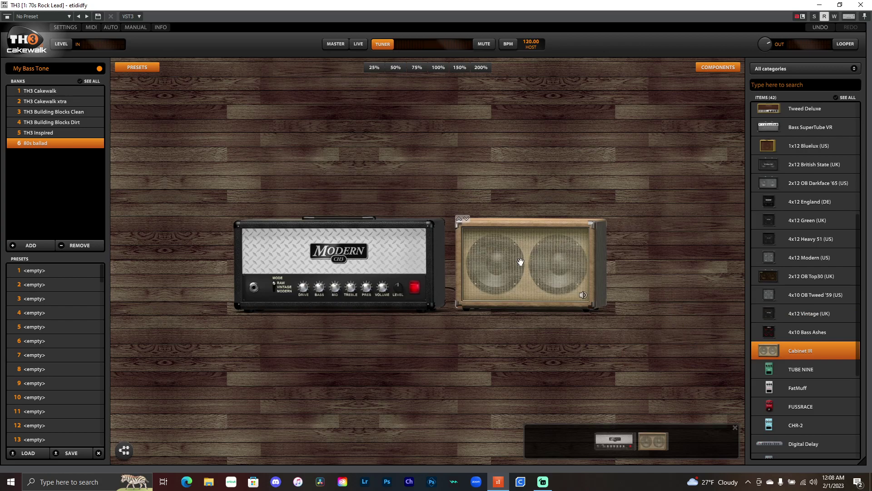
{"action": "left_click_drag", "start_coordinate": [520, 262], "coordinate": [723, 402]}
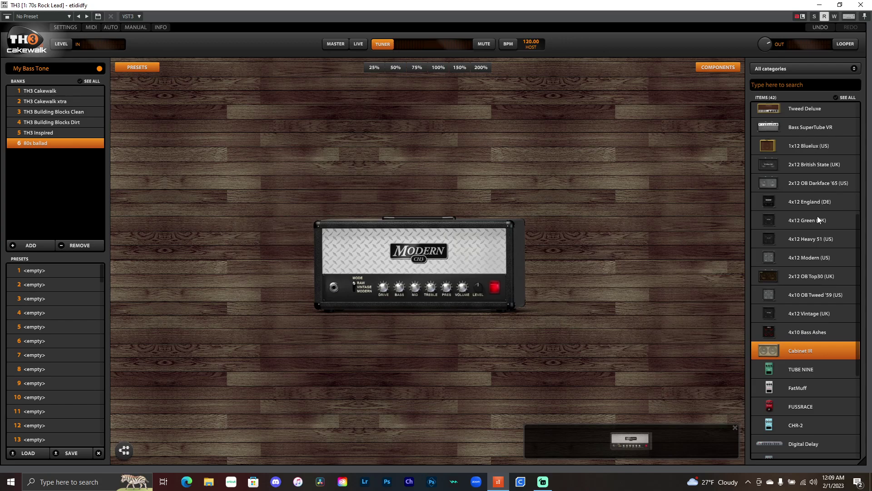
{"action": "scroll", "coordinate": [817, 216], "scroll_direction": "up", "scroll_amount": 4}
Step: Trash the Modern amp head and place a Rock 900 (UK) CH. B amp on the board
{"action": "left_click_drag", "start_coordinate": [441, 239], "coordinate": [728, 407]}
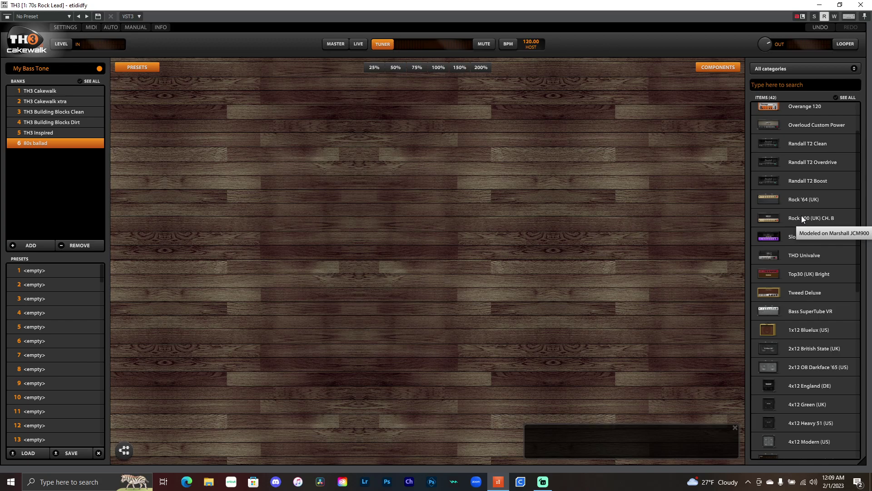
{"action": "left_click_drag", "start_coordinate": [802, 215], "coordinate": [500, 255]}
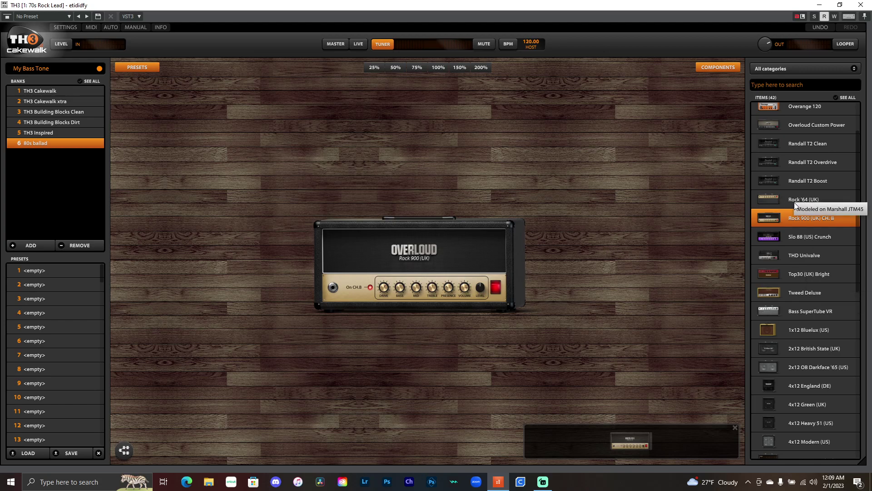
{"action": "scroll", "coordinate": [841, 345], "scroll_direction": "down", "scroll_amount": 1}
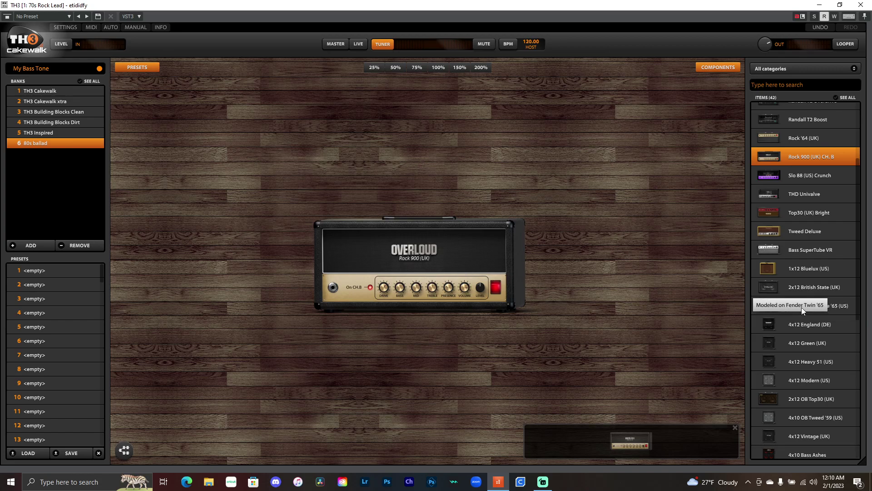
Step: Place a 2x12 British State (UK) cabinet after the Rock 900 amp and a TUBE NINE pedal ahead of it
{"action": "left_click_drag", "start_coordinate": [823, 289], "coordinate": [583, 340]}
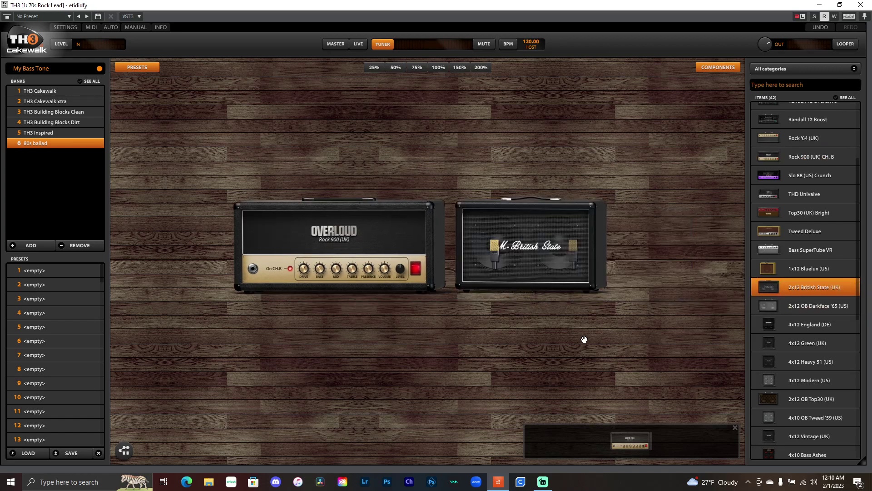
{"action": "mouse_move", "coordinate": [516, 261]}
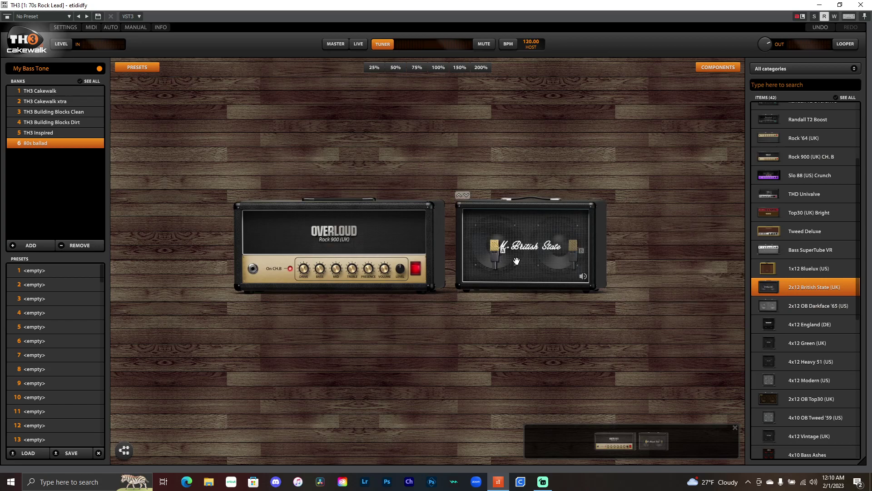
{"action": "scroll", "coordinate": [817, 358], "scroll_direction": "down", "scroll_amount": 5}
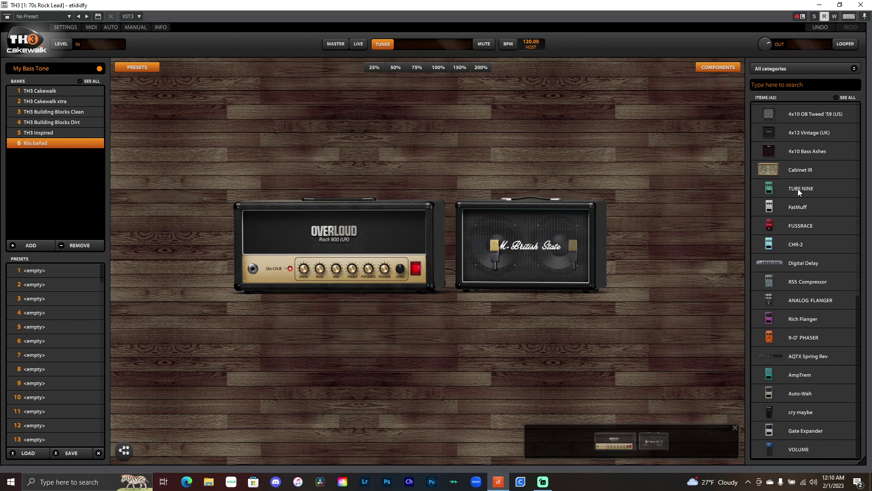
{"action": "left_click_drag", "start_coordinate": [797, 189], "coordinate": [221, 262]}
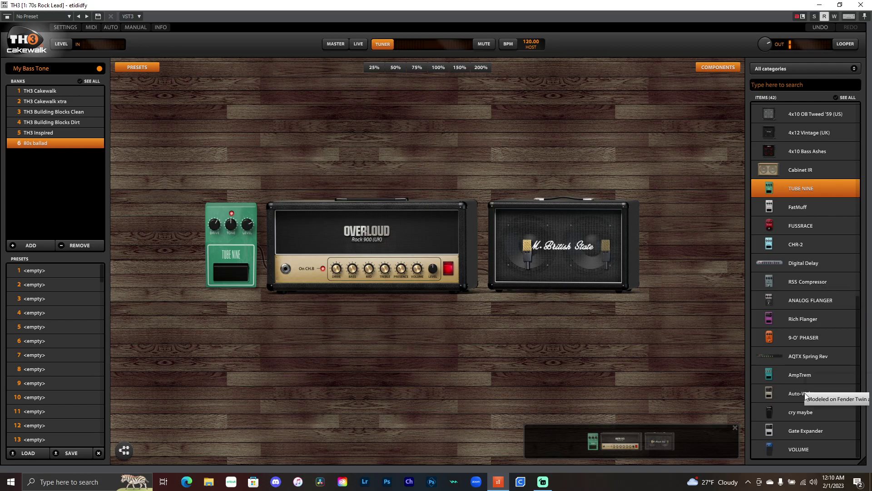
Step: Add Gate Expander, RSS Compressor and Fussrace pedals, discarding the trial Volume and CHR-2 pedals
{"action": "left_click_drag", "start_coordinate": [799, 431], "coordinate": [272, 265]}
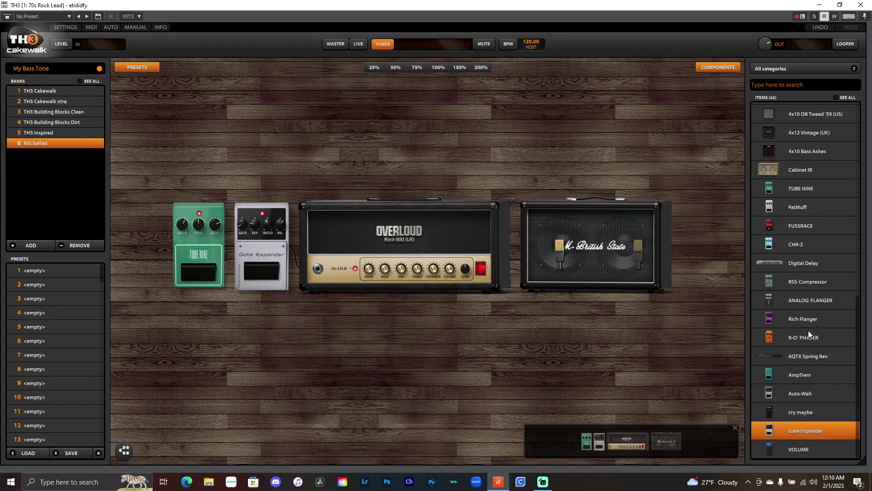
{"action": "left_click", "coordinate": [795, 203]}
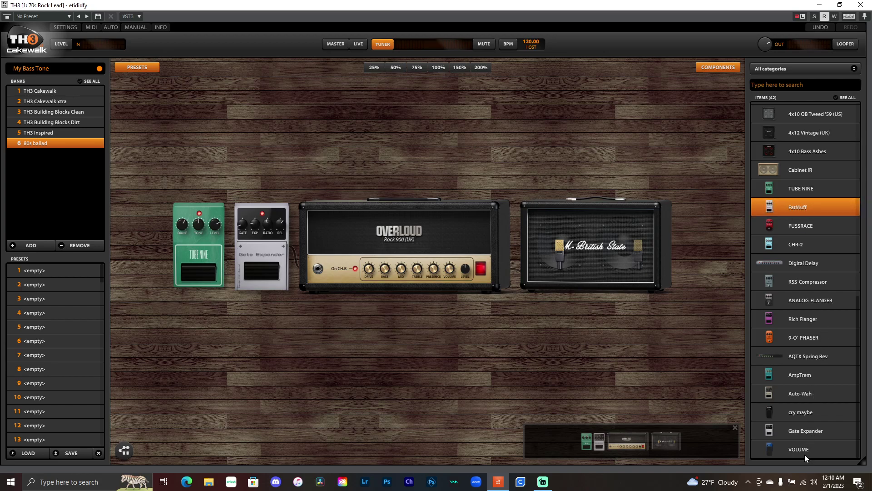
{"action": "left_click_drag", "start_coordinate": [805, 454], "coordinate": [146, 273]}
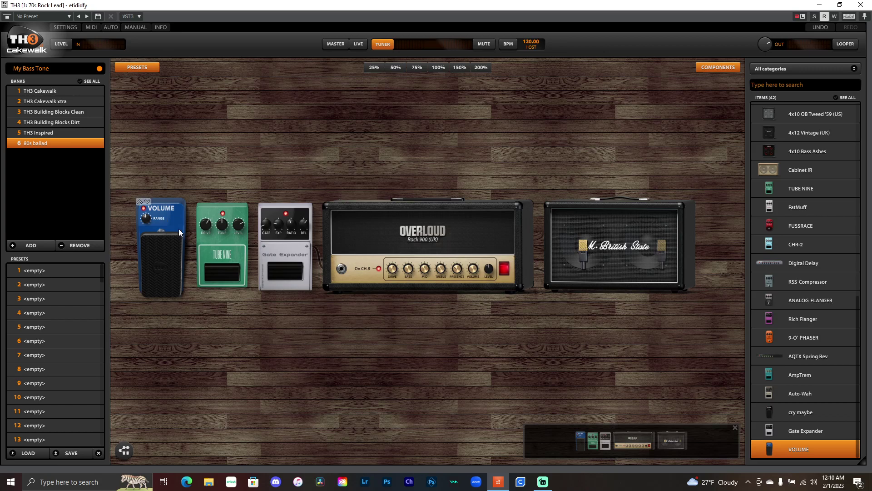
{"action": "left_click_drag", "start_coordinate": [155, 215], "coordinate": [734, 410]}
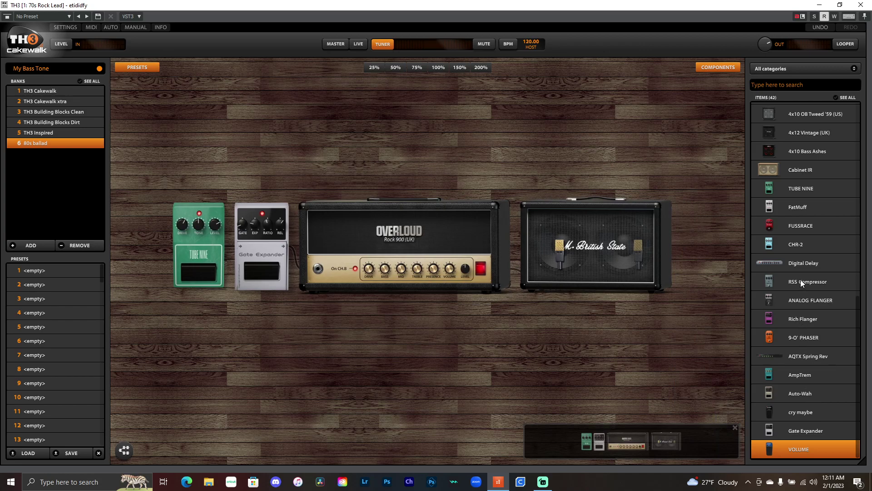
{"action": "left_click_drag", "start_coordinate": [801, 282], "coordinate": [168, 251]}
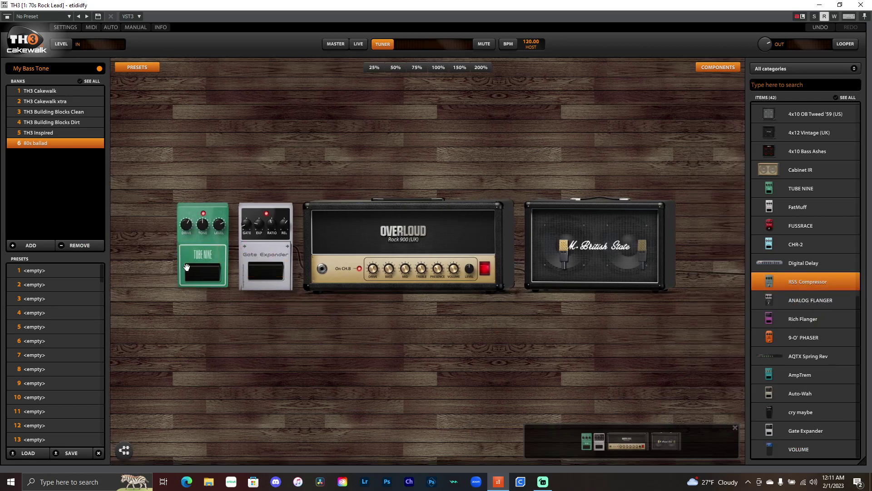
{"action": "left_click_drag", "start_coordinate": [821, 225], "coordinate": [203, 251]}
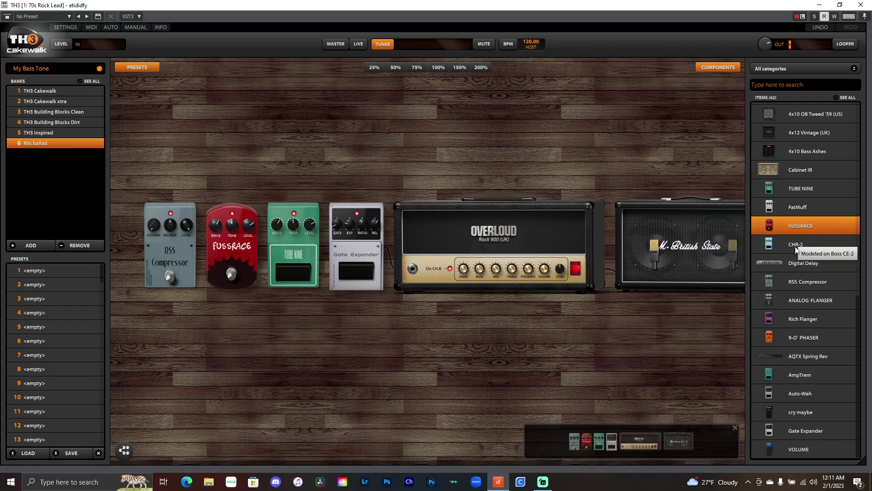
{"action": "left_click_drag", "start_coordinate": [792, 245], "coordinate": [286, 257]}
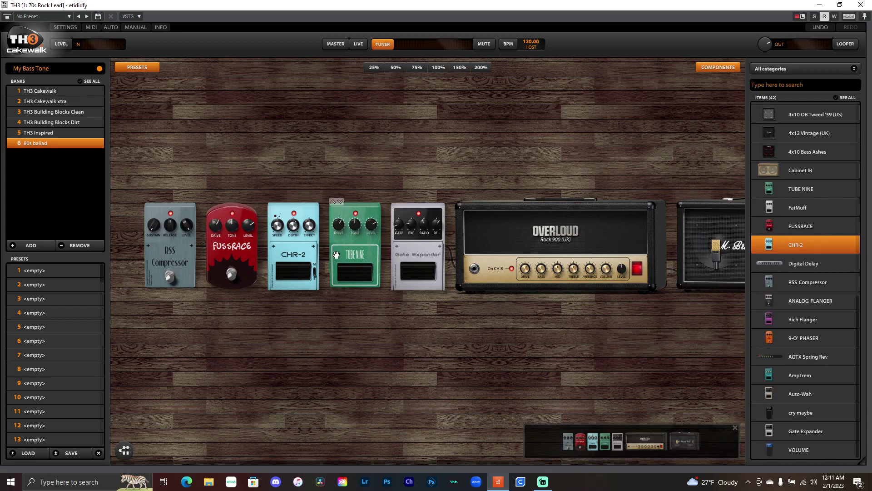
{"action": "left_click_drag", "start_coordinate": [283, 239], "coordinate": [731, 405]}
Step: Try a 4x12 Vintage (UK) cabinet and the Overloud Custom Power amp, then remove both
{"action": "scroll", "coordinate": [839, 188], "scroll_direction": "up", "scroll_amount": 4}
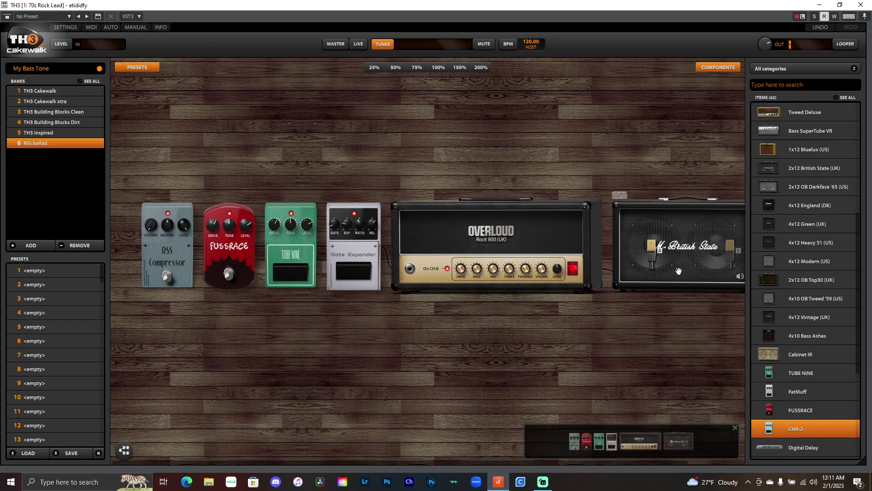
{"action": "left_click_drag", "start_coordinate": [807, 319], "coordinate": [606, 257]}
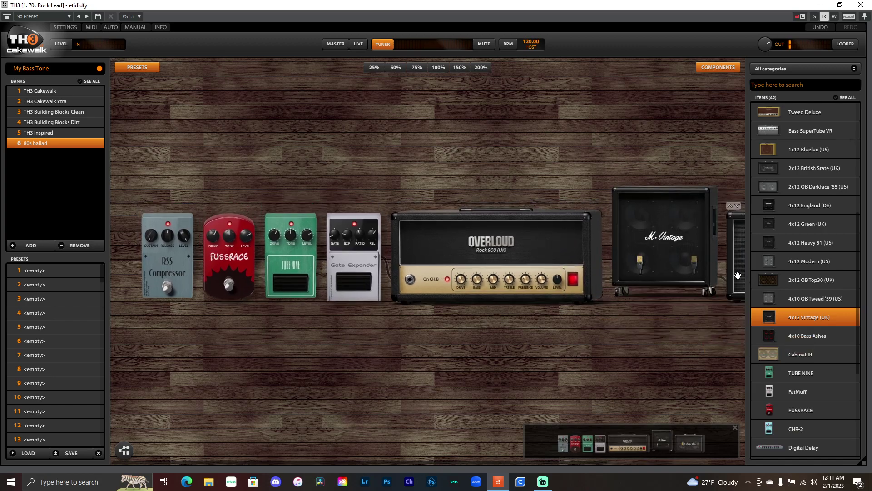
{"action": "left_click_drag", "start_coordinate": [658, 241], "coordinate": [733, 413]}
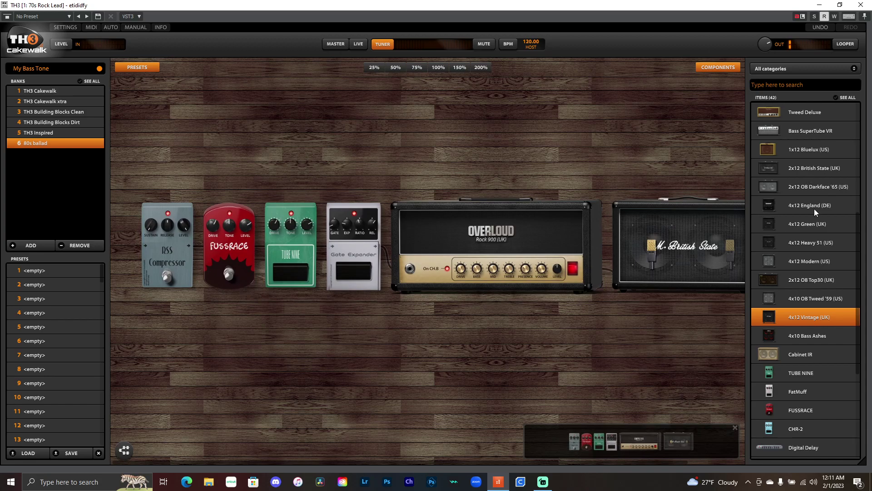
{"action": "scroll", "coordinate": [814, 209], "scroll_direction": "up", "scroll_amount": 5}
{"action": "left_click_drag", "start_coordinate": [802, 185], "coordinate": [547, 191]}
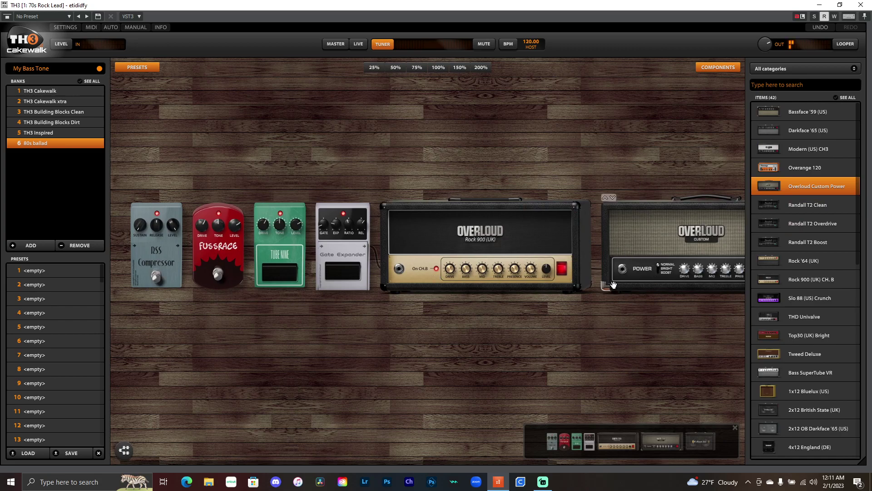
{"action": "left_click_drag", "start_coordinate": [643, 259], "coordinate": [731, 411]}
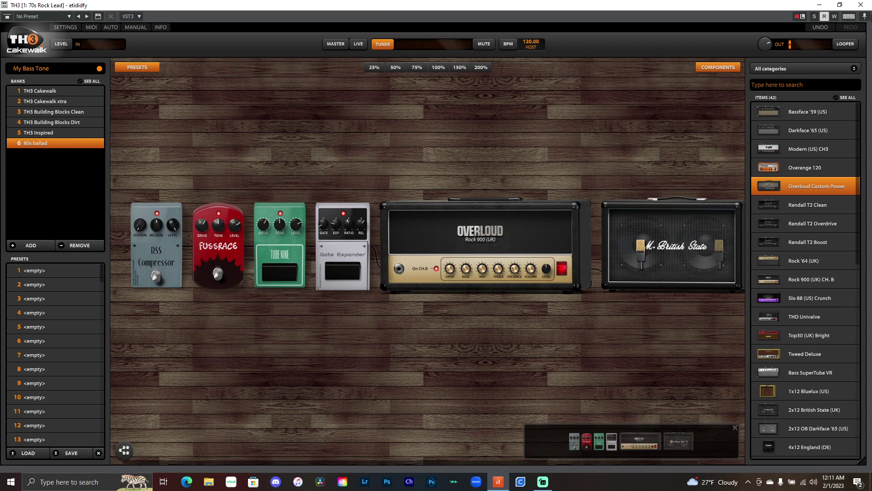
Step: Float the TH3 window, reopen it on 70s Rock Lead, shift it left, then close it
{"action": "double_click", "coordinate": [790, 6]}
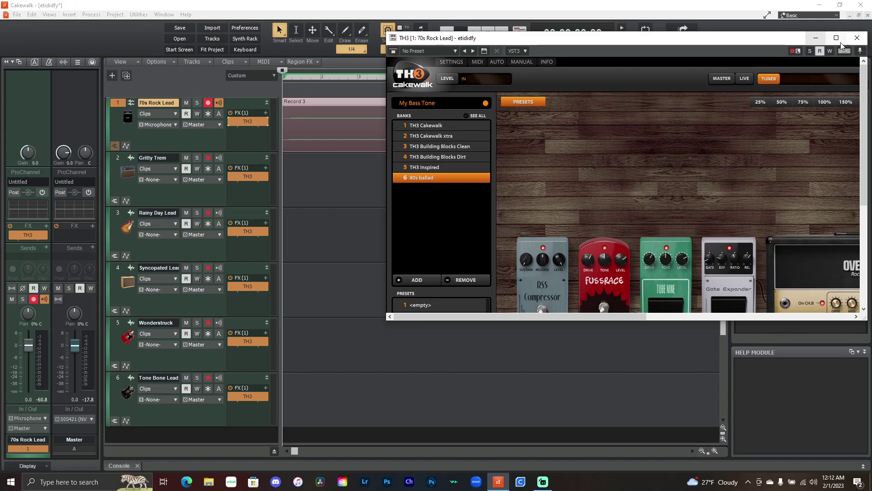
{"action": "left_click", "coordinate": [814, 34]}
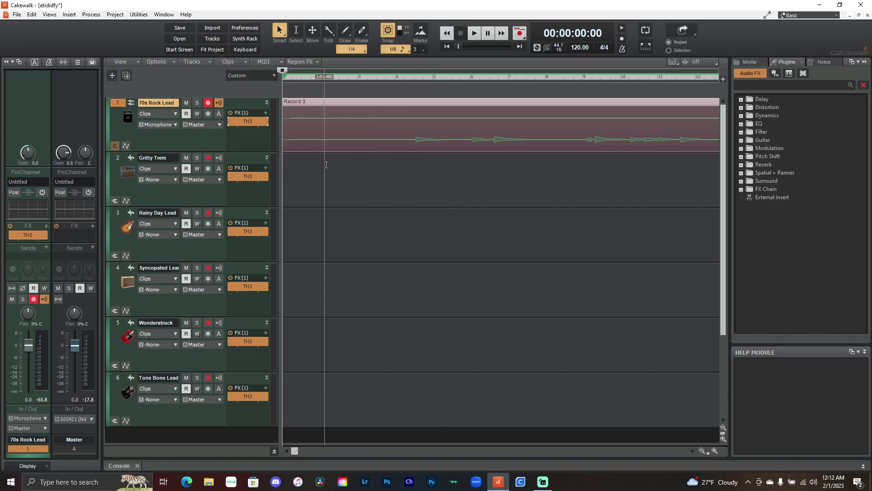
{"action": "double_click", "coordinate": [247, 121]}
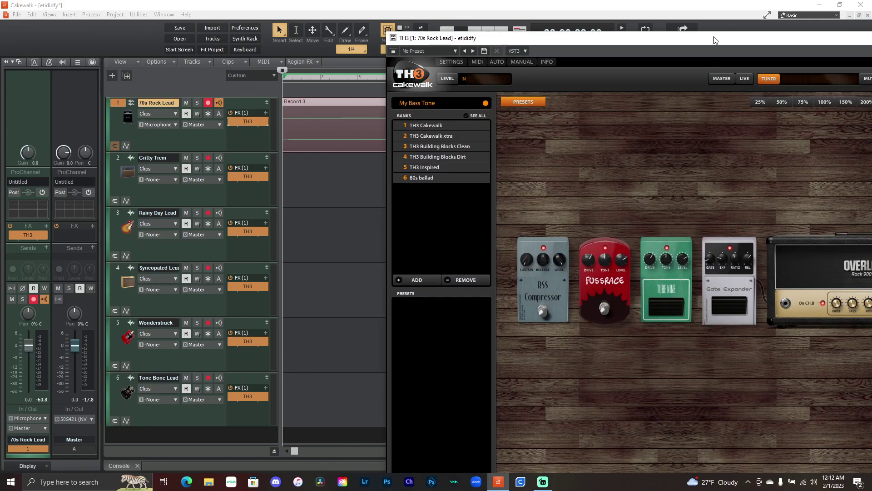
{"action": "left_click_drag", "start_coordinate": [702, 40], "coordinate": [409, 28]}
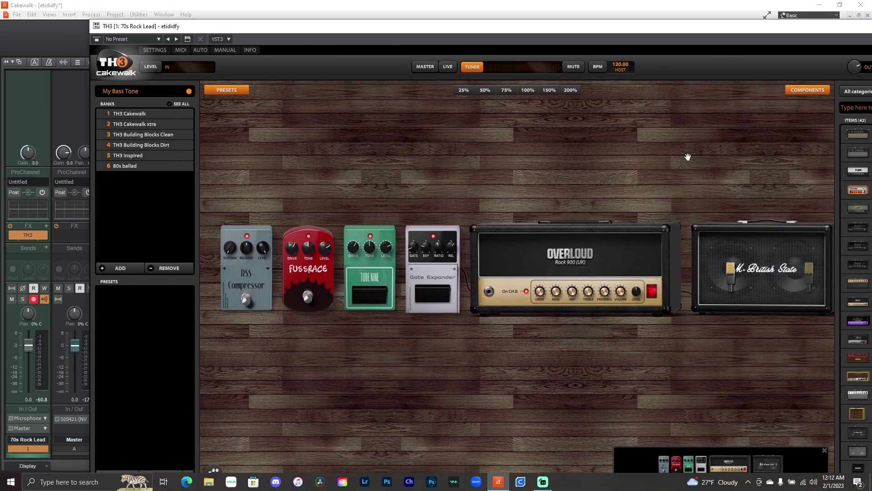
{"action": "left_click_drag", "start_coordinate": [814, 33], "coordinate": [703, 39]}
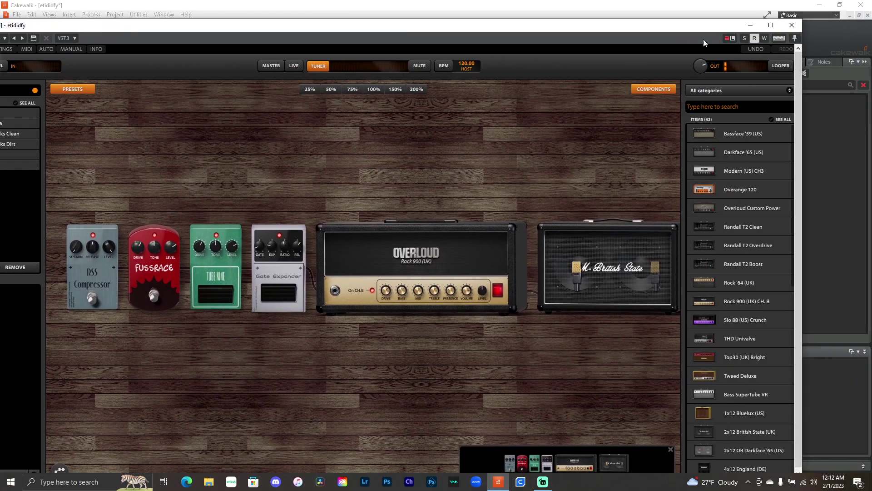
{"action": "left_click", "coordinate": [787, 27]}
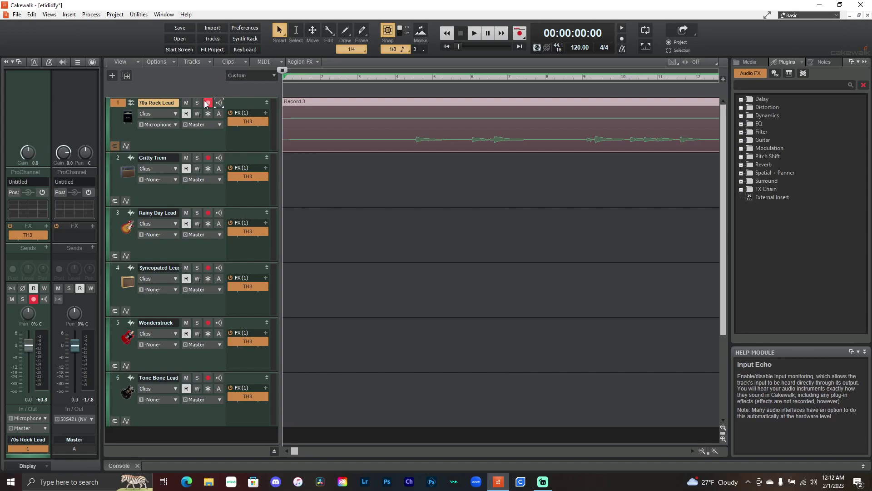
Step: Enable input echo on 70s Rock Lead and reopen TH3 with its preset list visible
{"action": "left_click", "coordinate": [219, 102]}
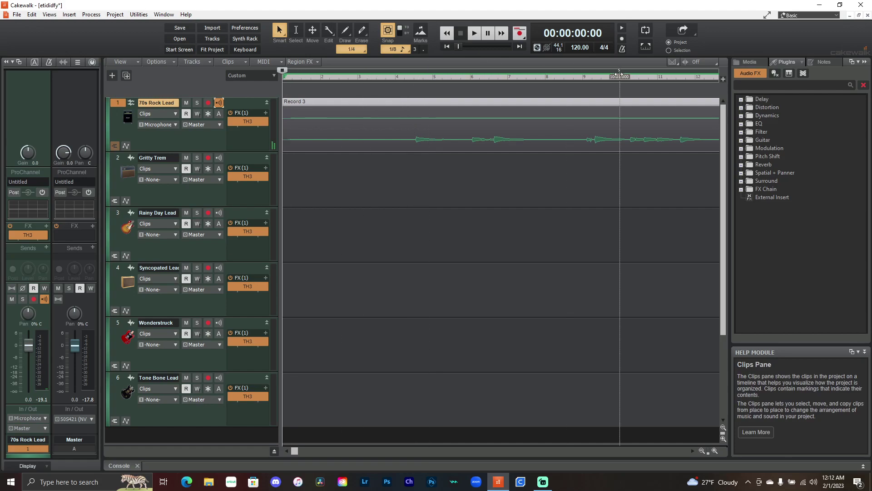
{"action": "left_click", "coordinate": [248, 121]}
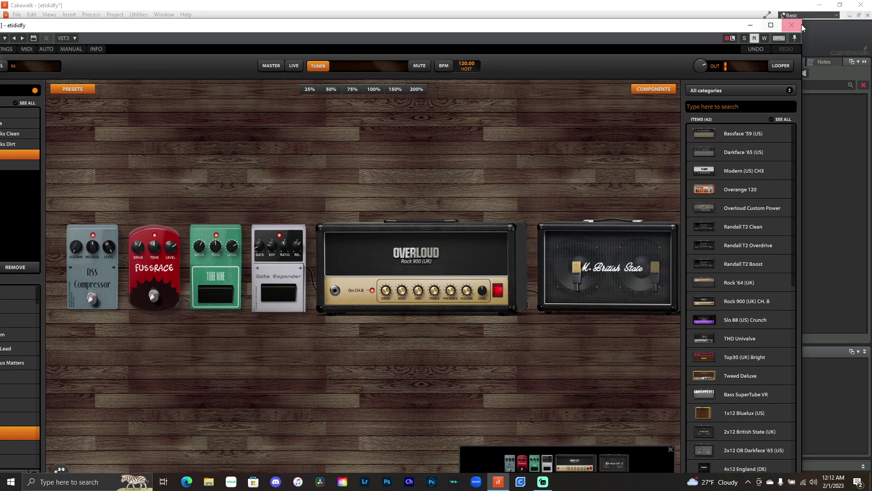
{"action": "left_click_drag", "start_coordinate": [597, 30], "coordinate": [668, 24]}
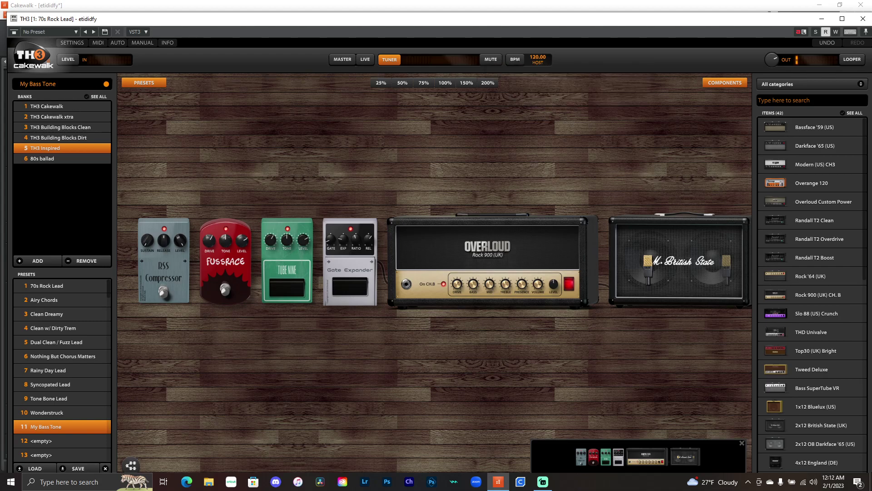
Step: Close TH3 and view the metronome preferences without changing anything
{"action": "left_click", "coordinate": [863, 18]}
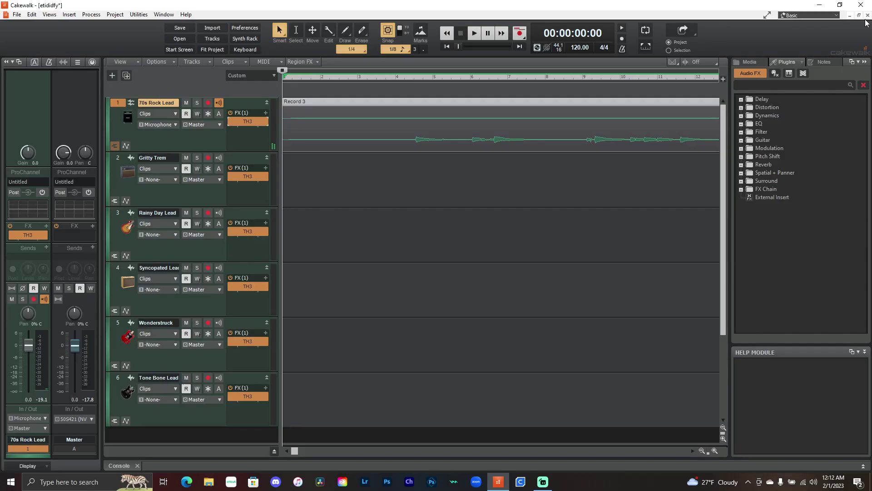
{"action": "left_click", "coordinate": [623, 49]}
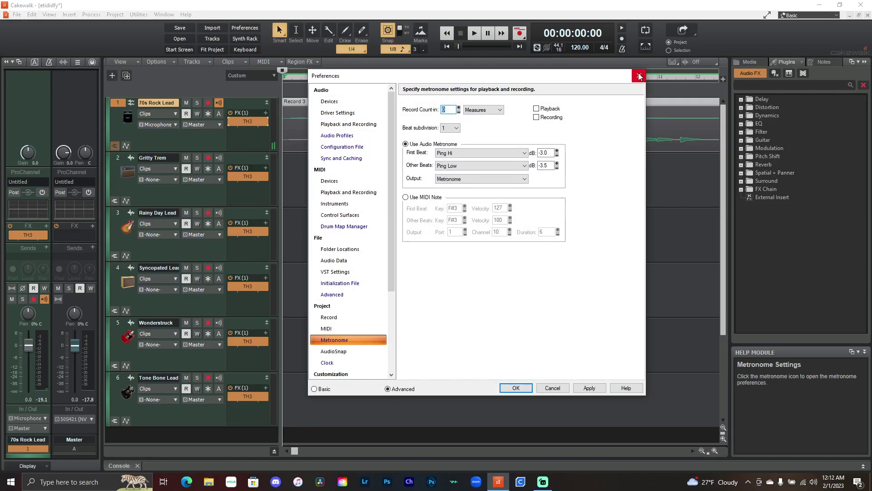
{"action": "left_click", "coordinate": [639, 75]}
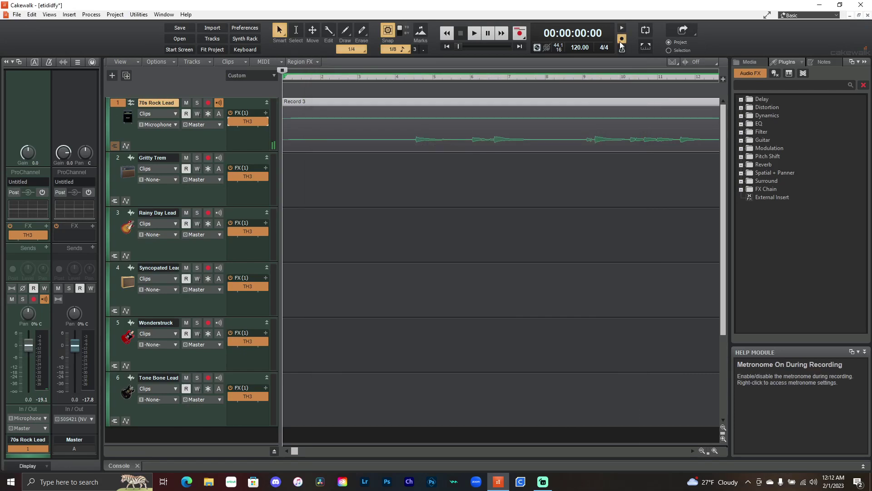
Step: Toggle Metronome During Record on and back off, then bring up the File menu
{"action": "left_click", "coordinate": [622, 40]}
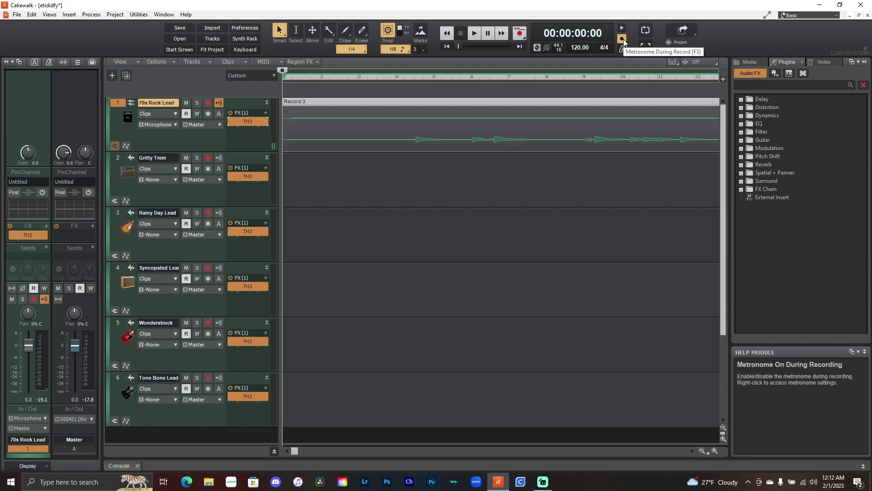
{"action": "left_click", "coordinate": [622, 39]}
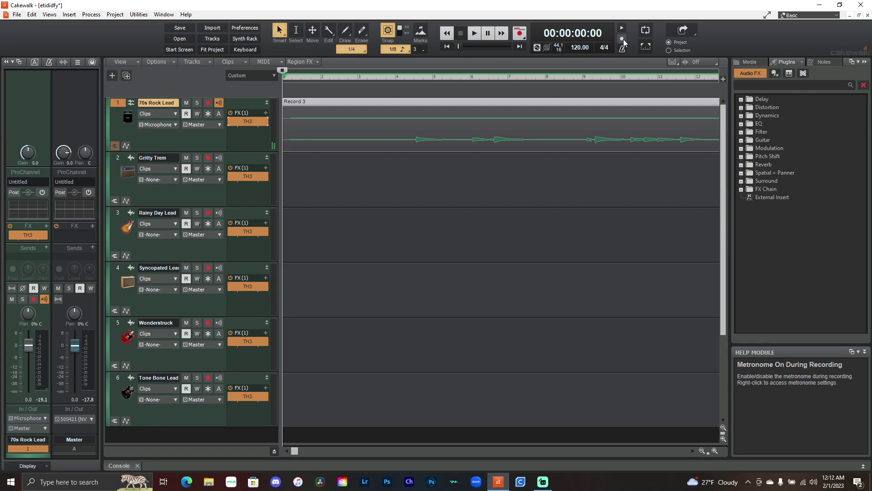
{"action": "left_click", "coordinate": [393, 48]}
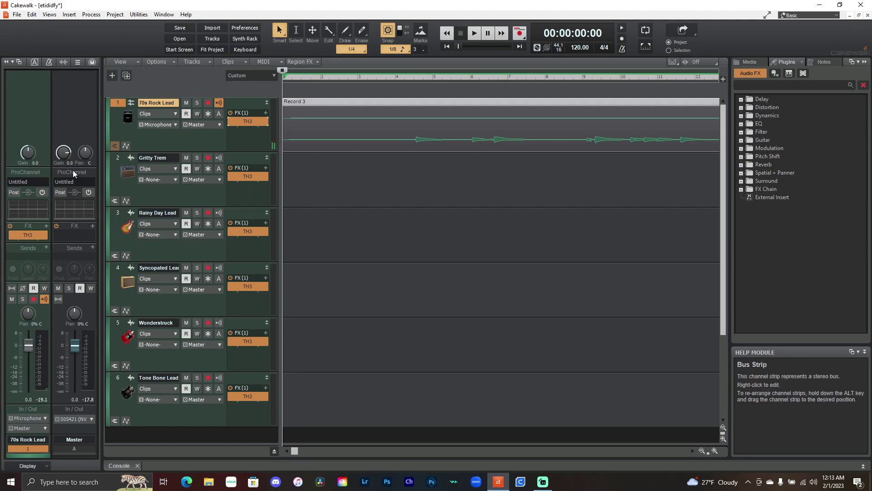
{"action": "left_click", "coordinate": [13, 15]}
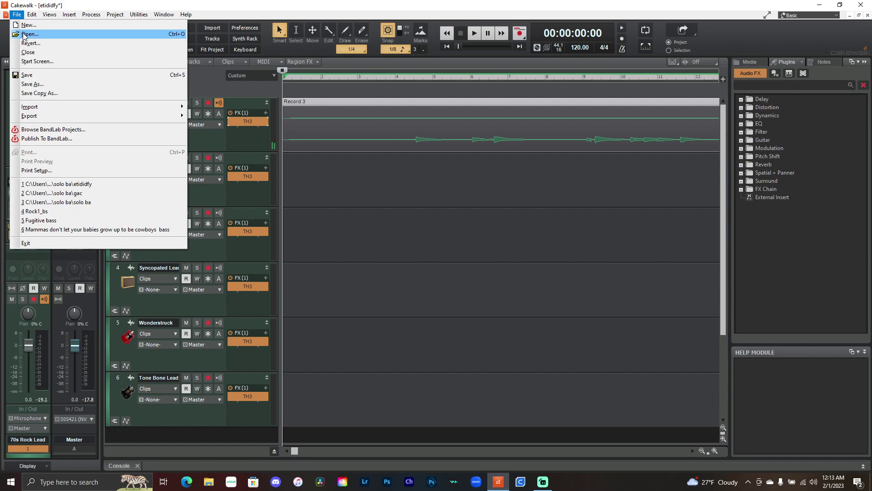
Step: Open the gac project from Desktop > solo ba and close its TH3 window
{"action": "left_click", "coordinate": [574, 260]}
{"action": "key", "text": "ctrl+o"}
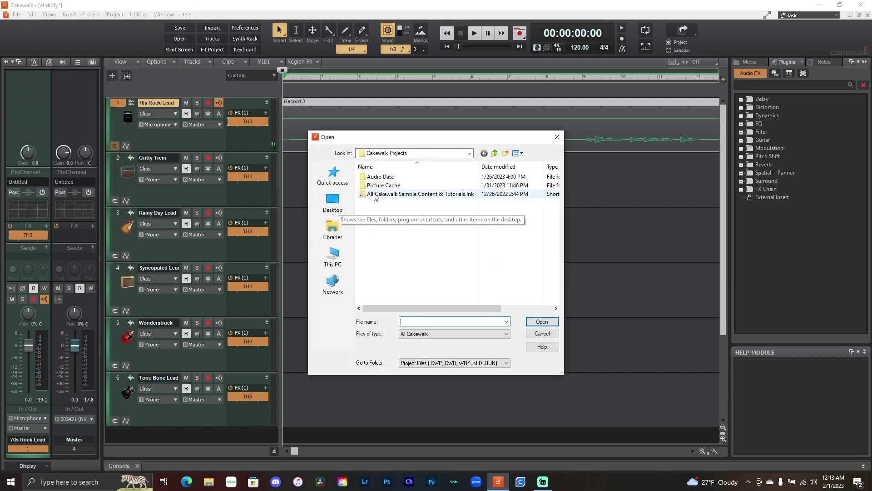
{"action": "left_click", "coordinate": [335, 206]}
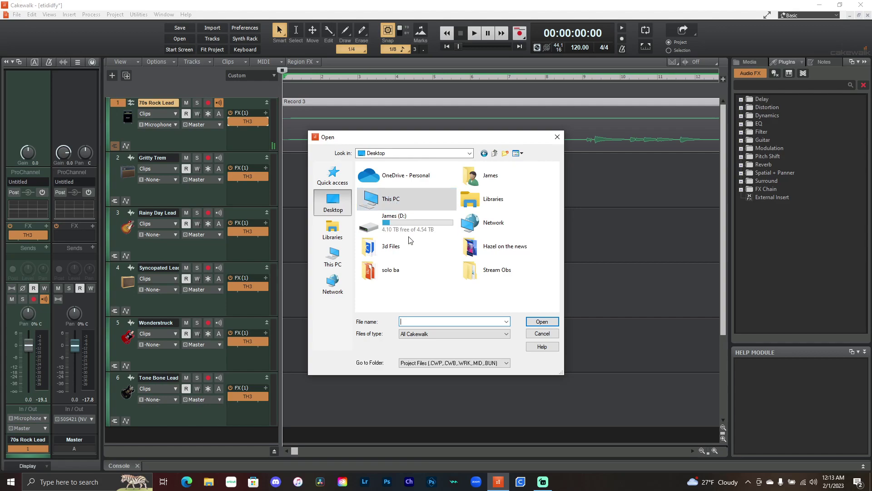
{"action": "double_click", "coordinate": [406, 272]}
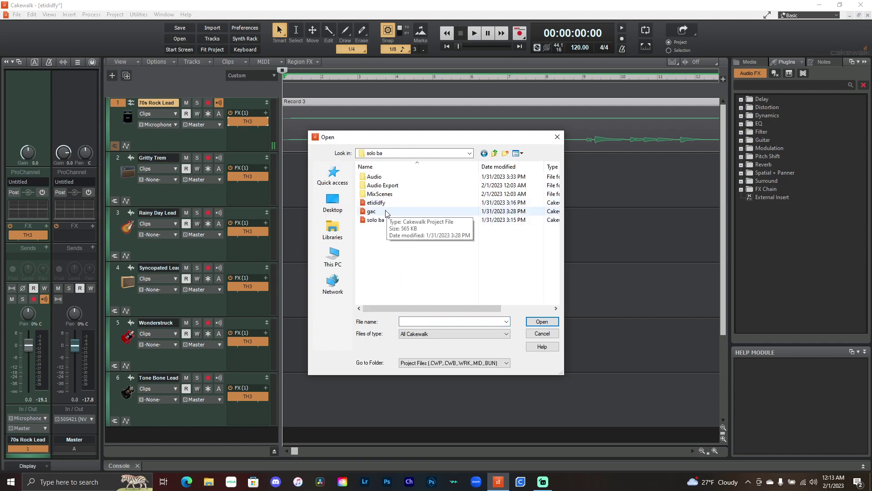
{"action": "left_click", "coordinate": [377, 212]}
{"action": "left_click", "coordinate": [541, 321]}
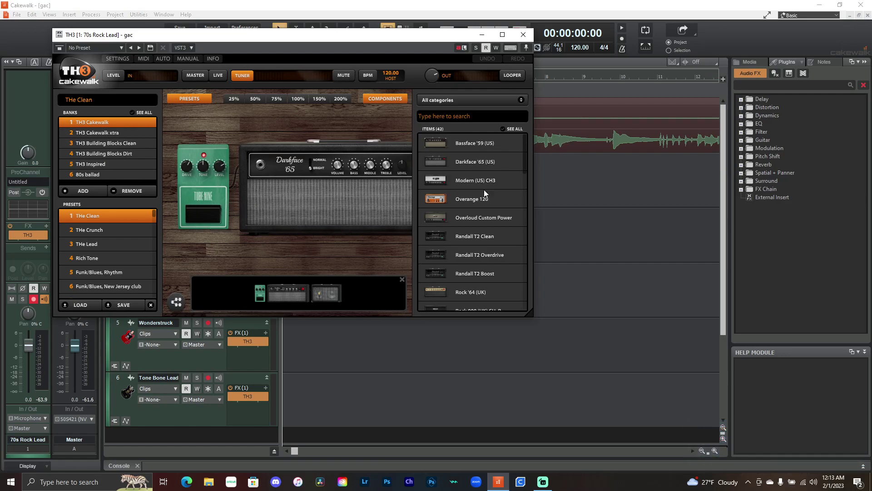
{"action": "left_click", "coordinate": [523, 35]}
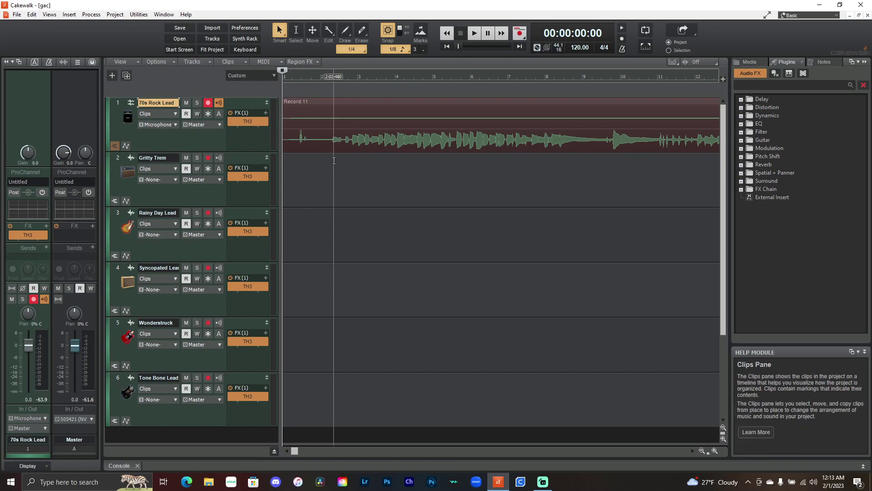
Step: Open the etididfy project, view TH3 on 70s Rock Lead, then close it
{"action": "left_click", "coordinate": [17, 14]}
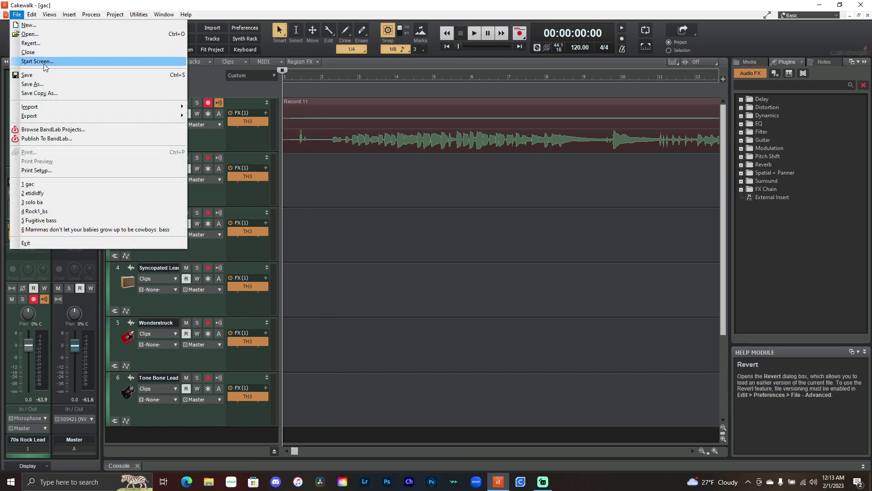
{"action": "left_click", "coordinate": [34, 34]}
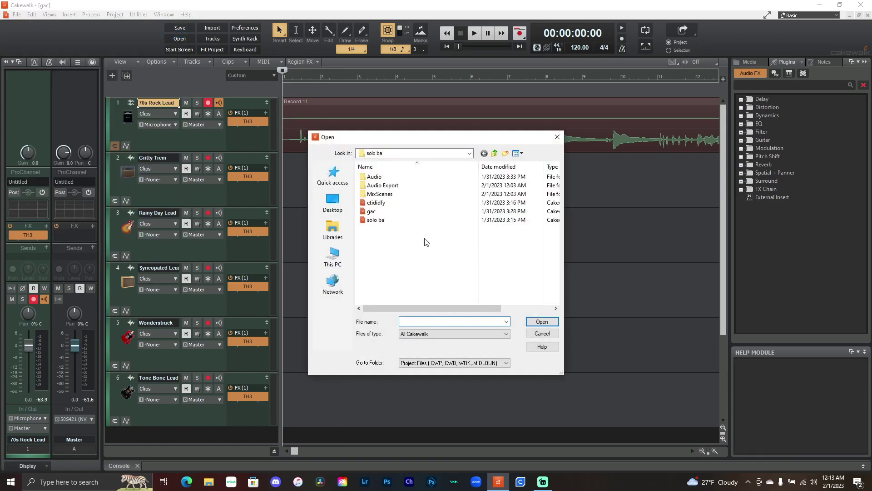
{"action": "left_click", "coordinate": [386, 203]}
{"action": "left_click", "coordinate": [537, 320]}
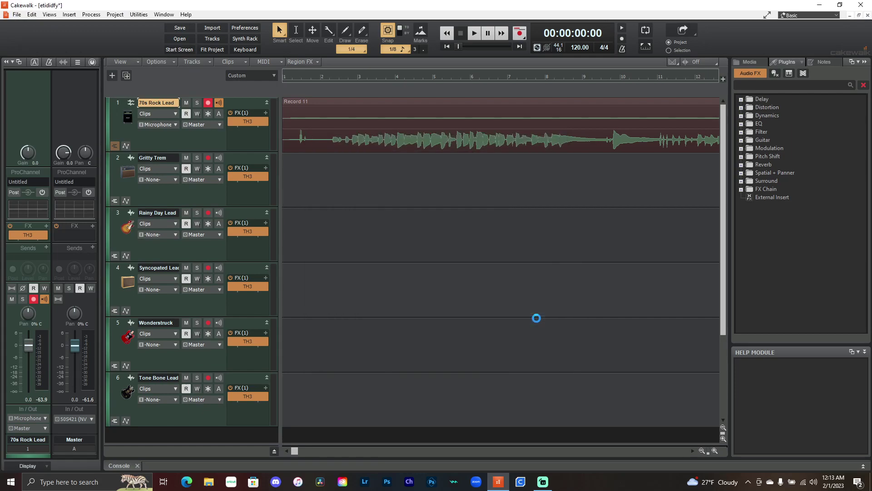
{"action": "left_click", "coordinate": [250, 121]}
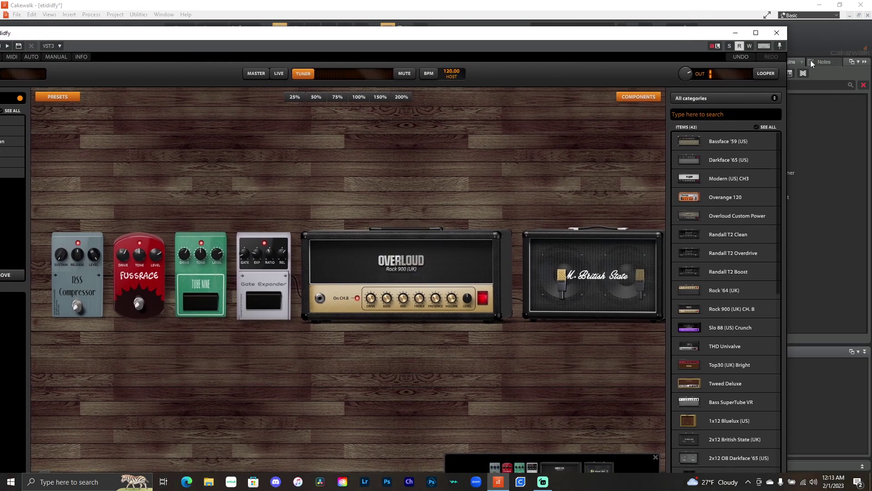
{"action": "left_click", "coordinate": [776, 32]}
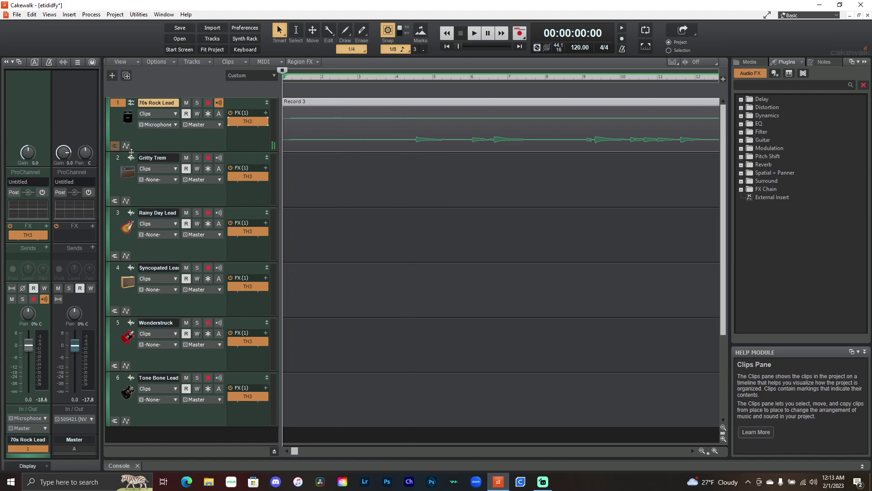
{"action": "left_click", "coordinate": [741, 108]}
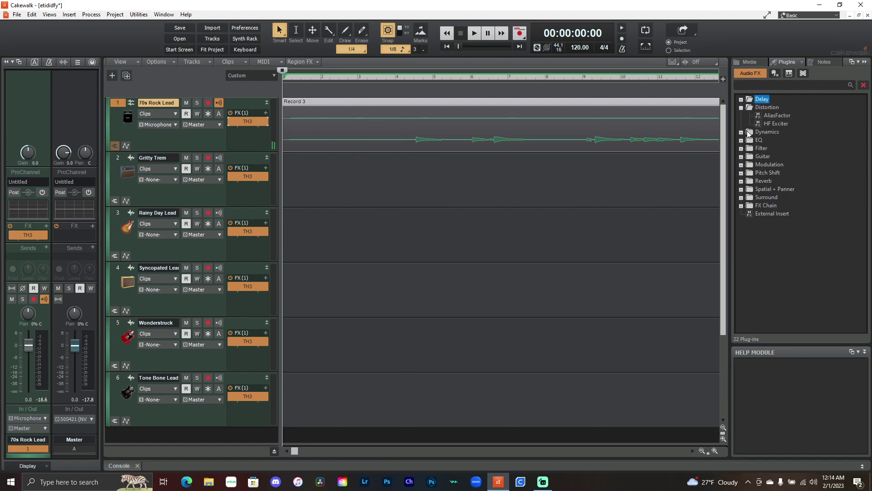
{"action": "left_click", "coordinate": [741, 108]}
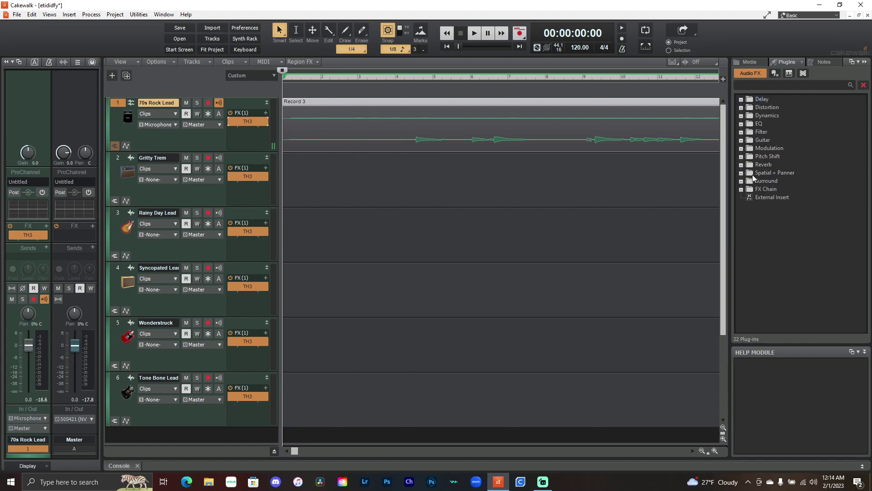
{"action": "double_click", "coordinate": [252, 119]}
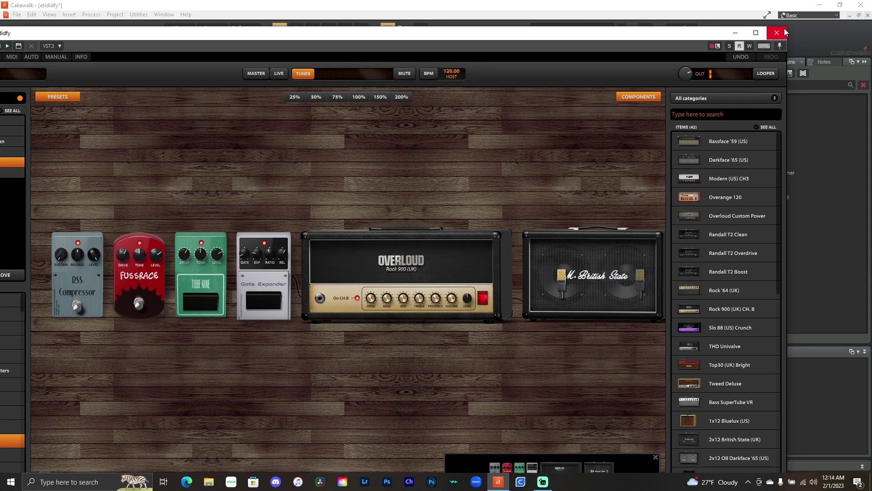
{"action": "left_click_drag", "start_coordinate": [221, 35], "coordinate": [323, 9]}
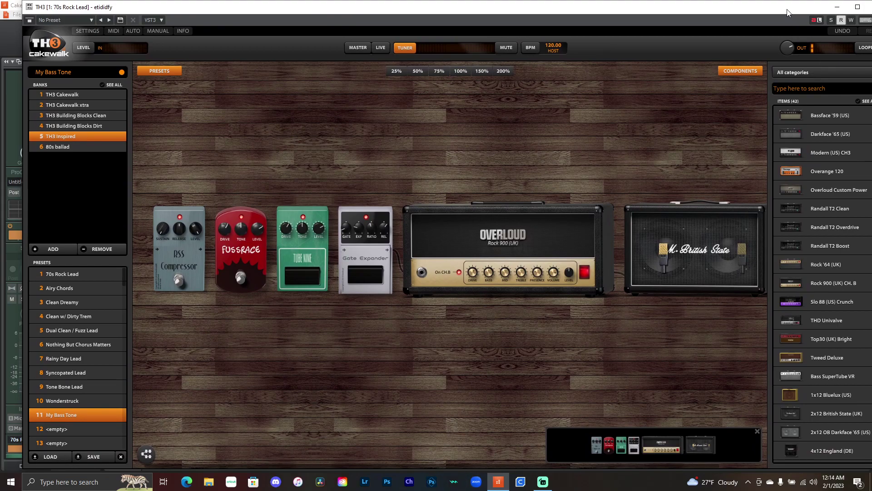
{"action": "left_click_drag", "start_coordinate": [787, 13], "coordinate": [768, 13]}
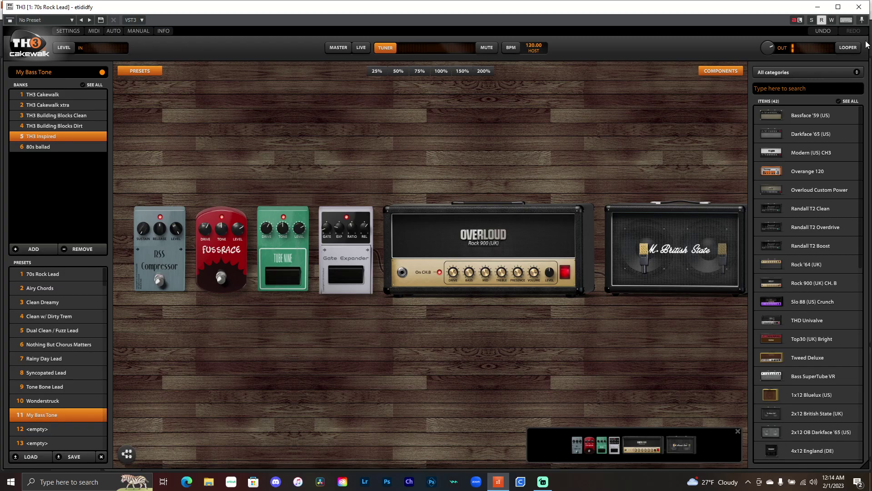
{"action": "left_click", "coordinate": [859, 7]}
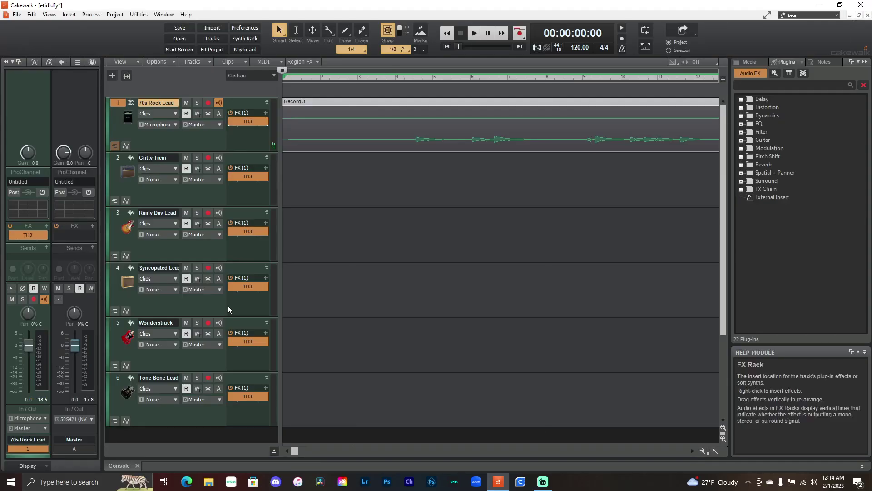